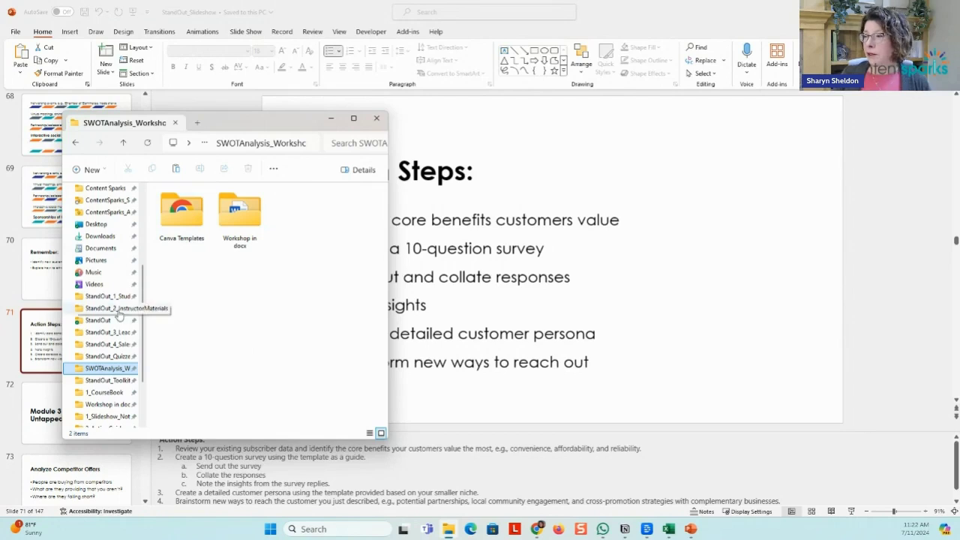
- Open Demo-unedited-StandOut_Slideshow from the StandOut folder in PowerPoint
click(118, 312)
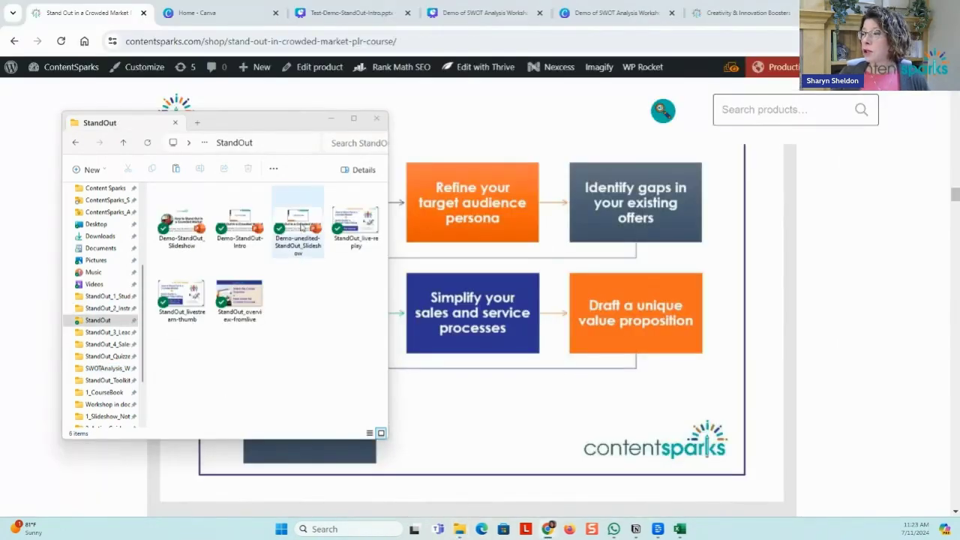
click(300, 228)
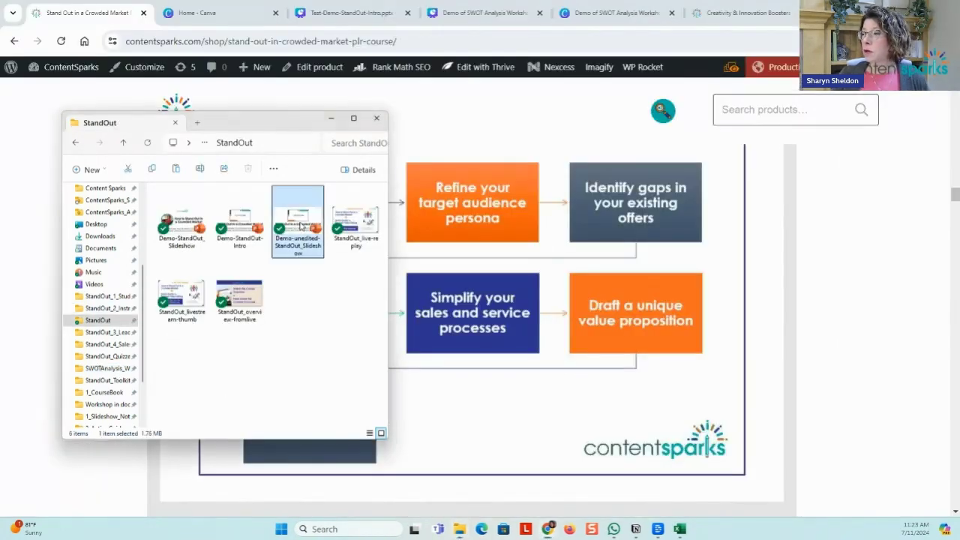
double_click(301, 227)
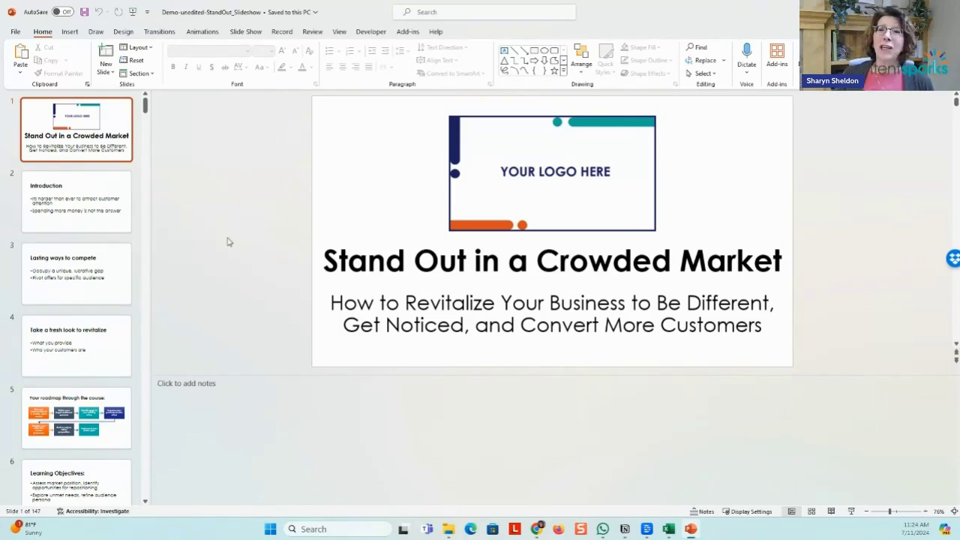
click(94, 212)
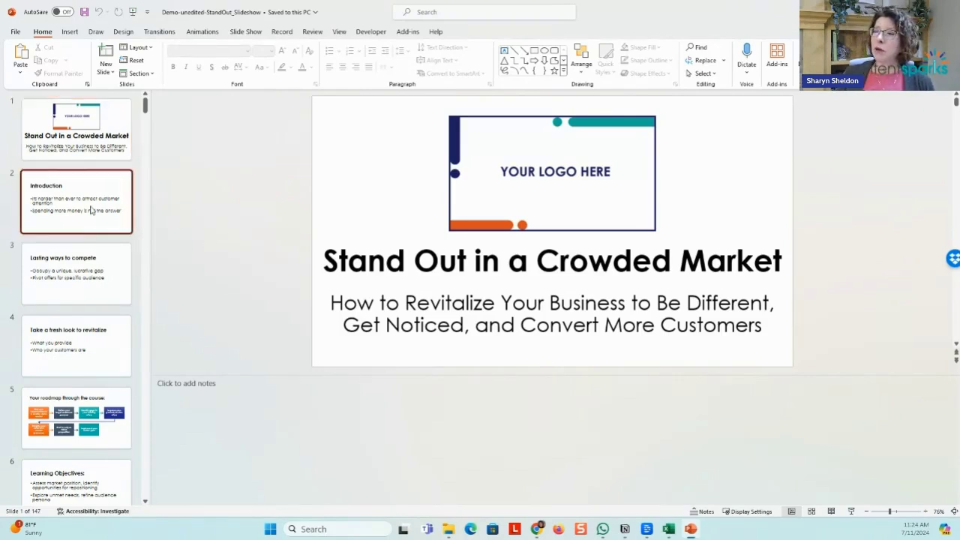
click(89, 271)
click(90, 352)
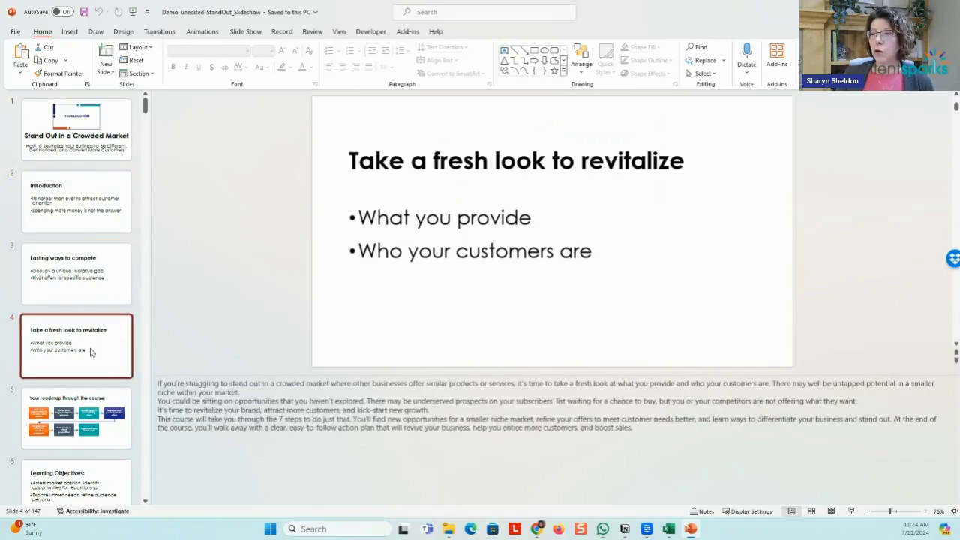
scroll(90, 352, down, 5)
click(79, 367)
scroll(80, 375, down, 3)
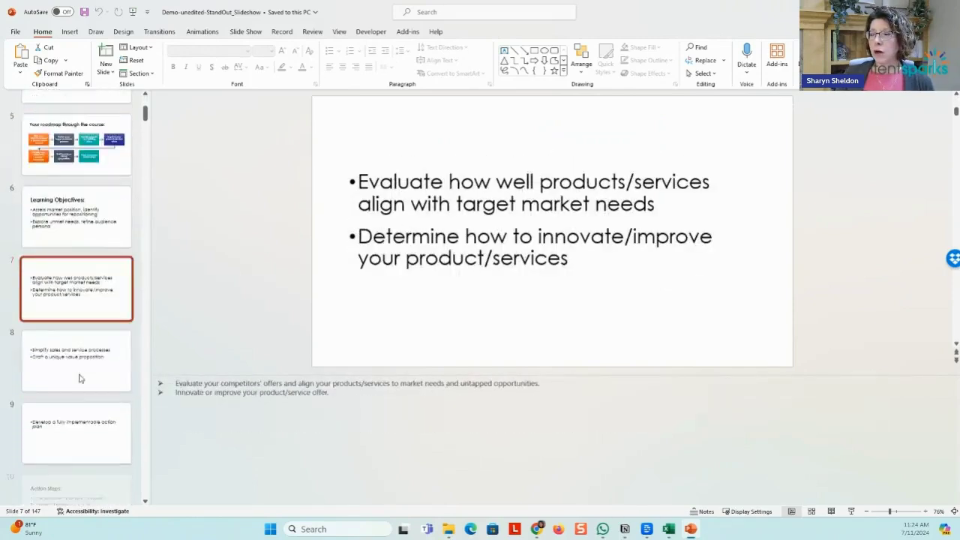
scroll(80, 378, down, 3)
click(58, 344)
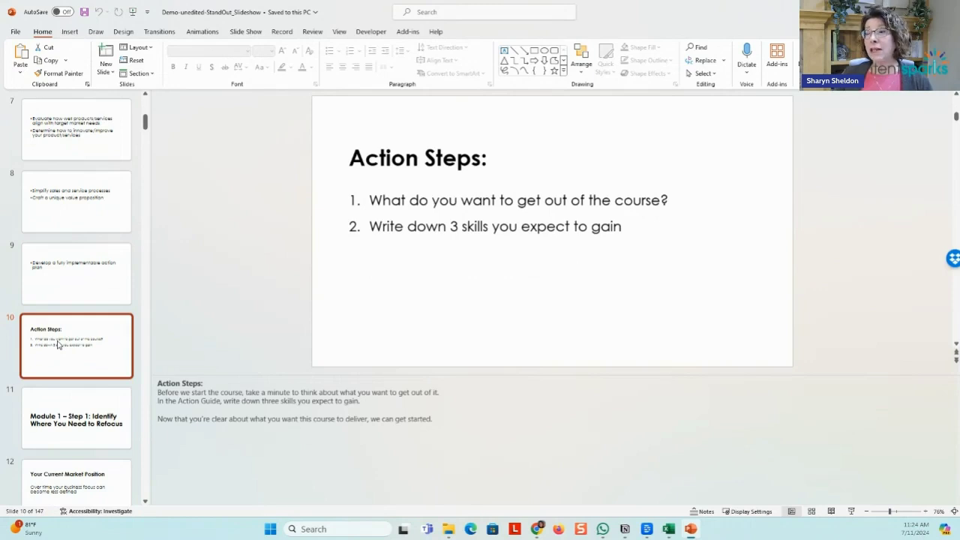
scroll(59, 344, up, 9)
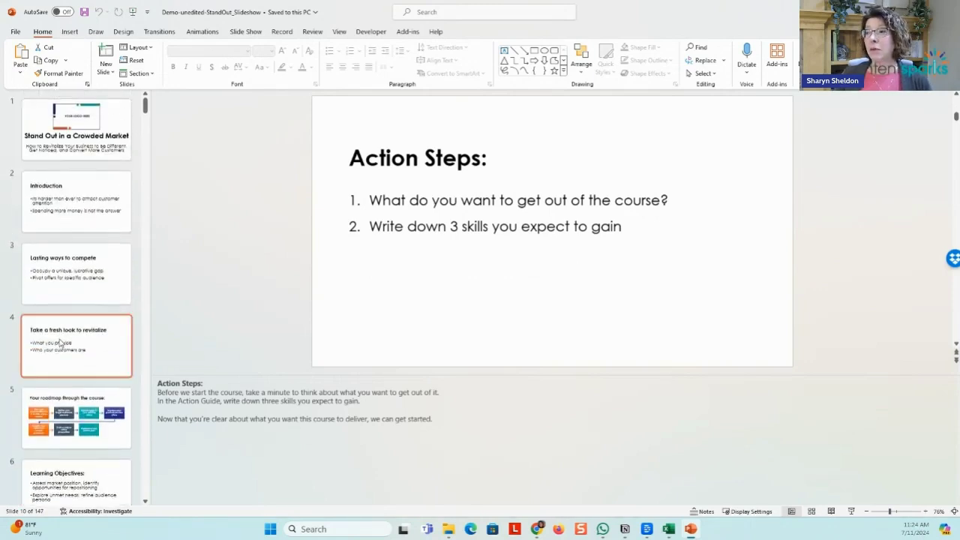
click(92, 155)
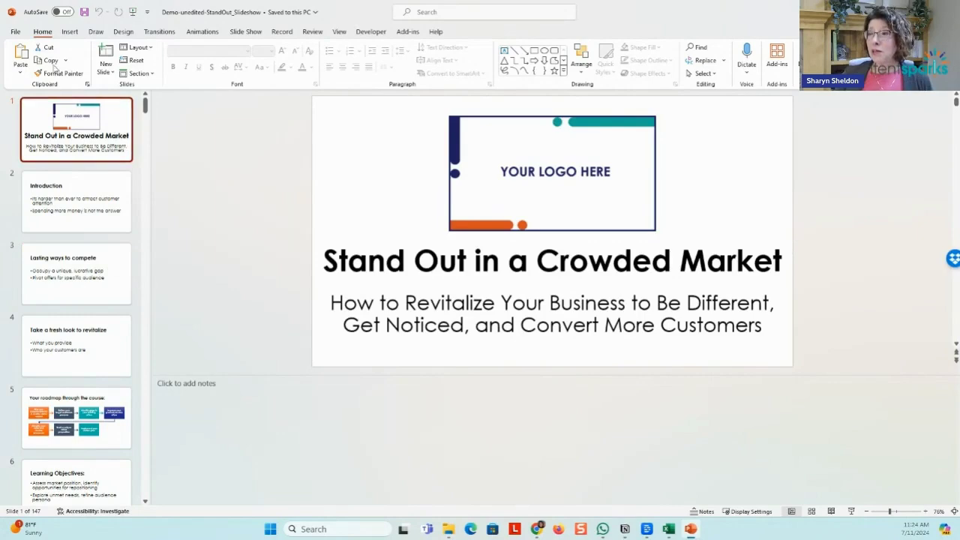
- Save the deck as a new copy, replacing 'unedited' with 'intro' to make Demo-intro-StandOut_Slideshow
click(15, 35)
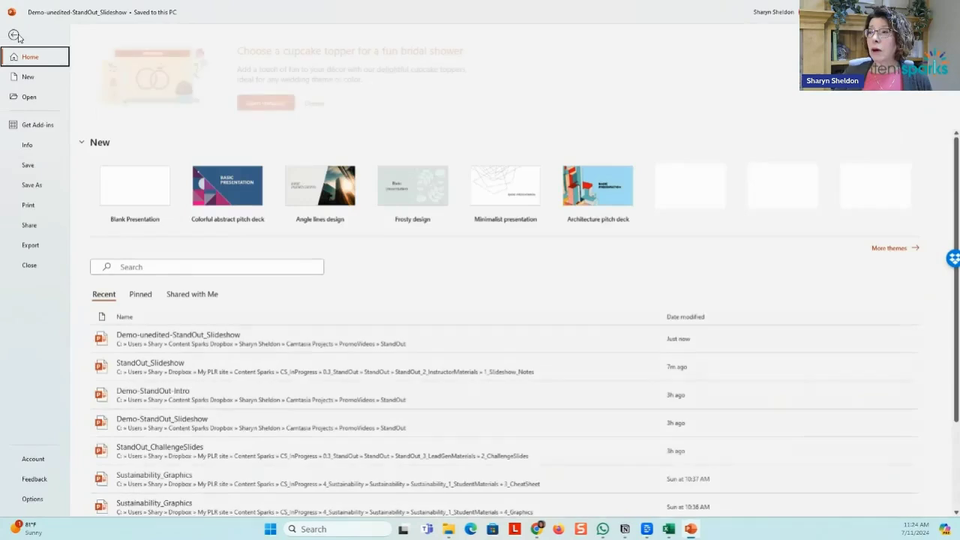
click(34, 184)
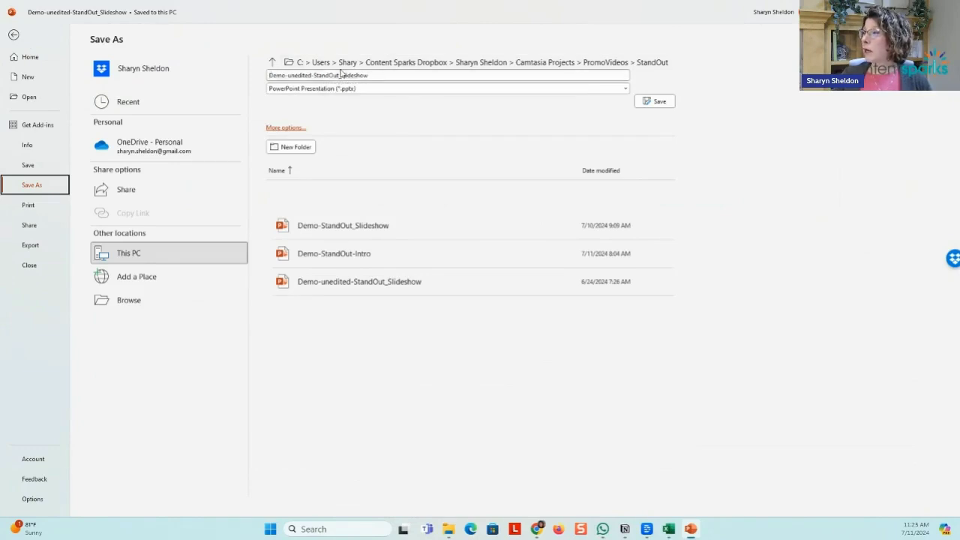
click(295, 76)
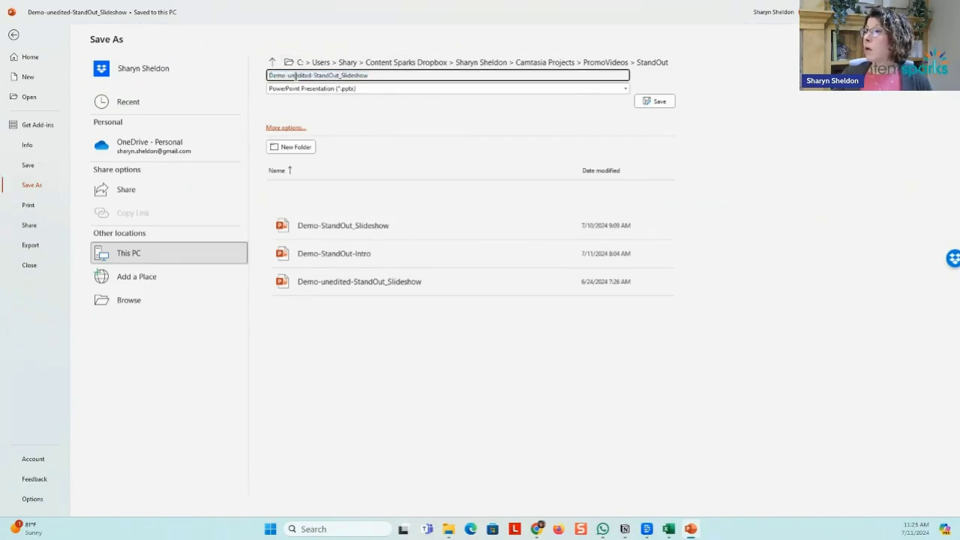
double_click(297, 76)
text(intro)
click(659, 104)
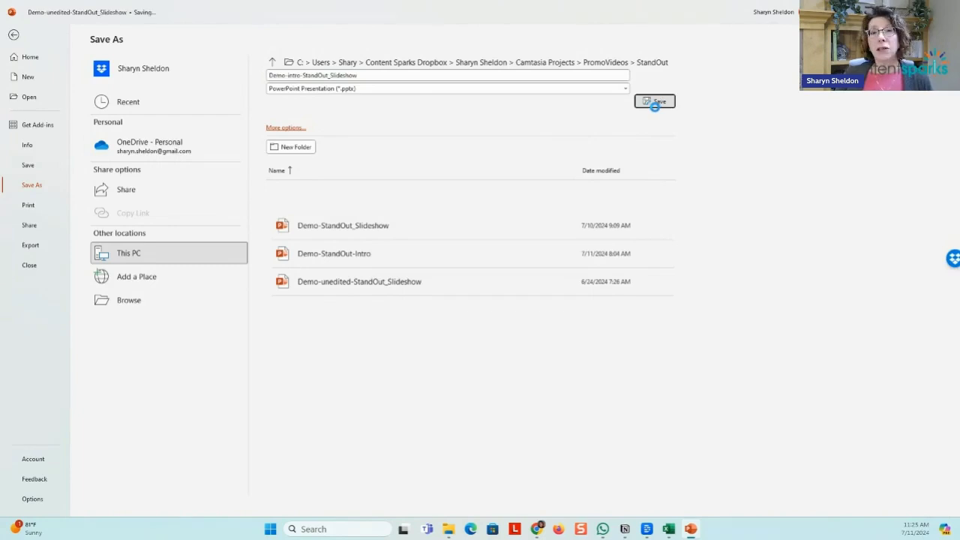
- Select slides 11 through 147 and delete them, leaving 10 slides ending with Action Steps
scroll(111, 312, down, 10)
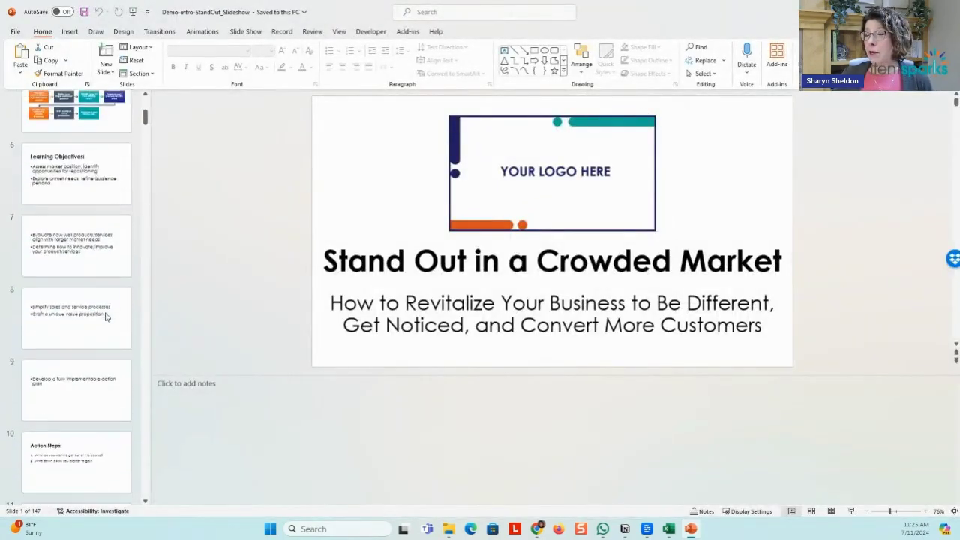
scroll(111, 309, down, 1)
click(90, 203)
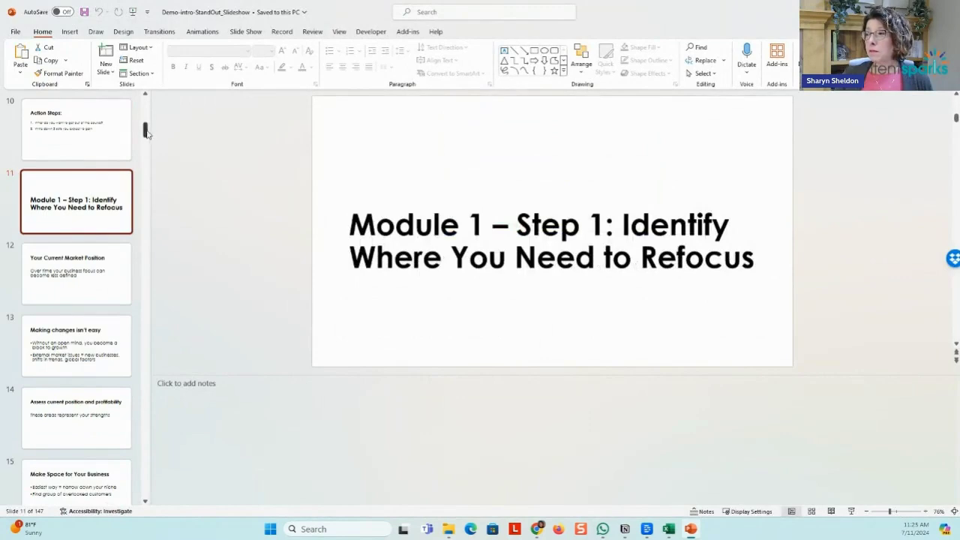
drag(147, 131, 136, 511)
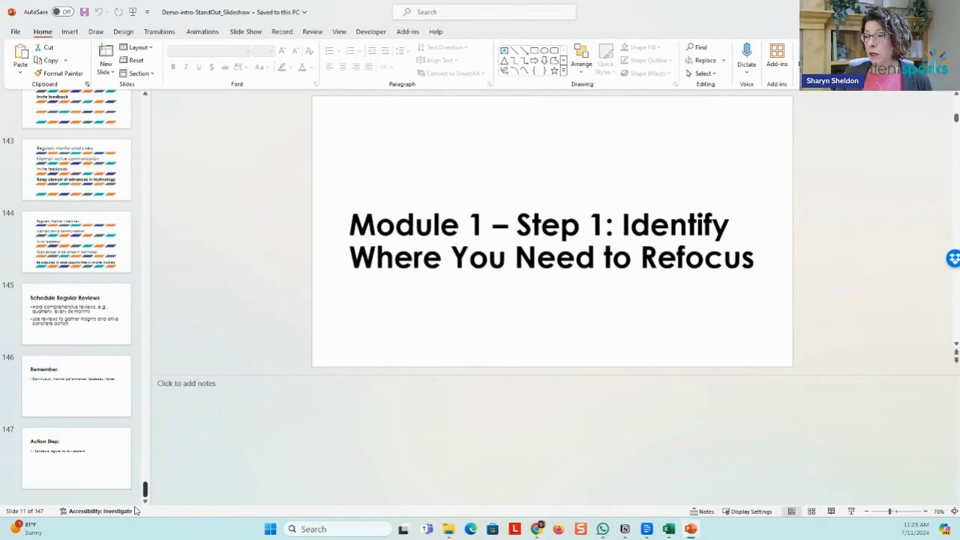
shift+click(92, 462)
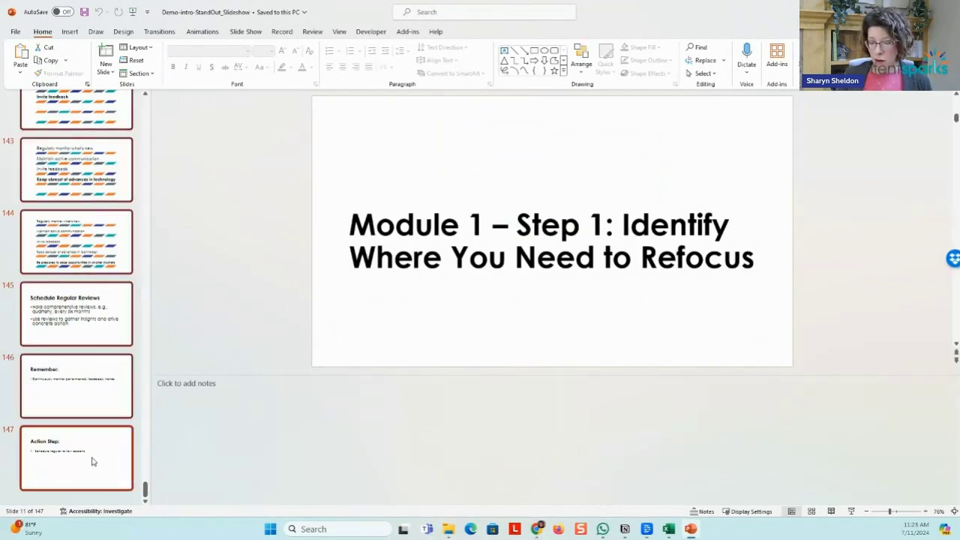
key(Delete)
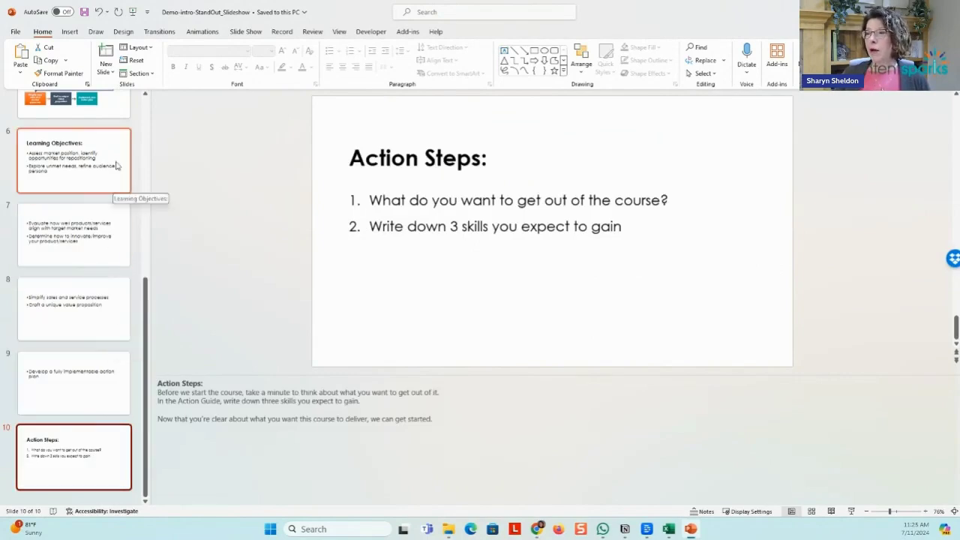
scroll(118, 164, up, 8)
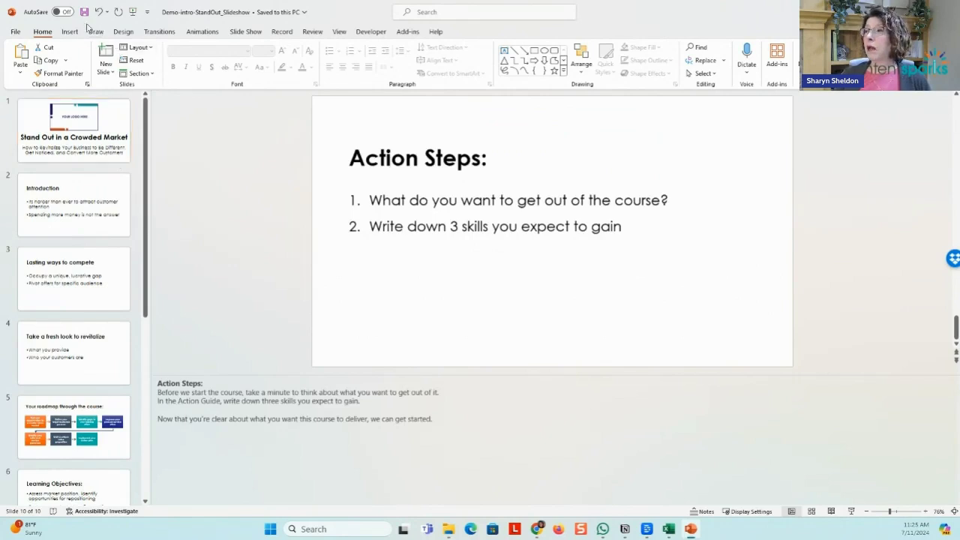
- Delete the YOUR LOGO HERE placeholder picture from the title slide, then move to the Introduction slide
click(86, 137)
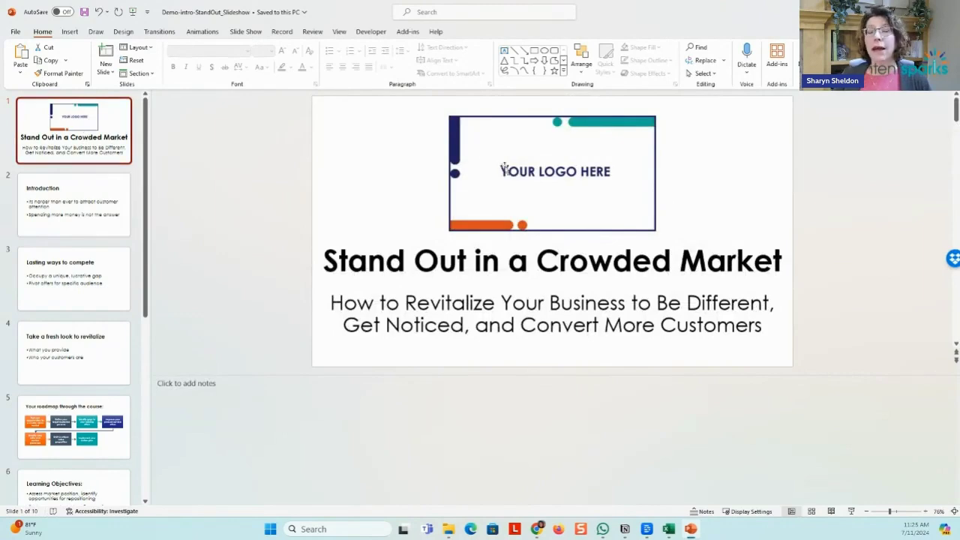
click(525, 180)
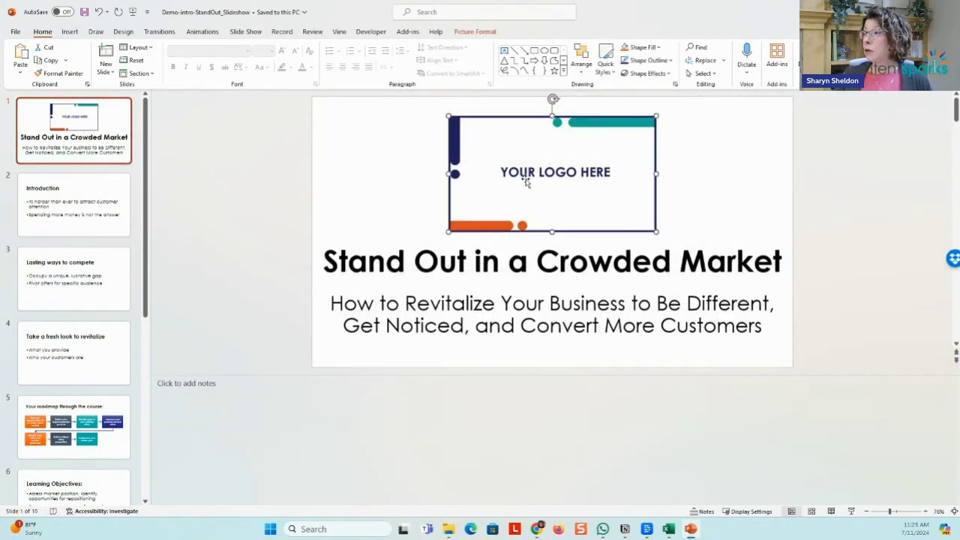
key(Delete)
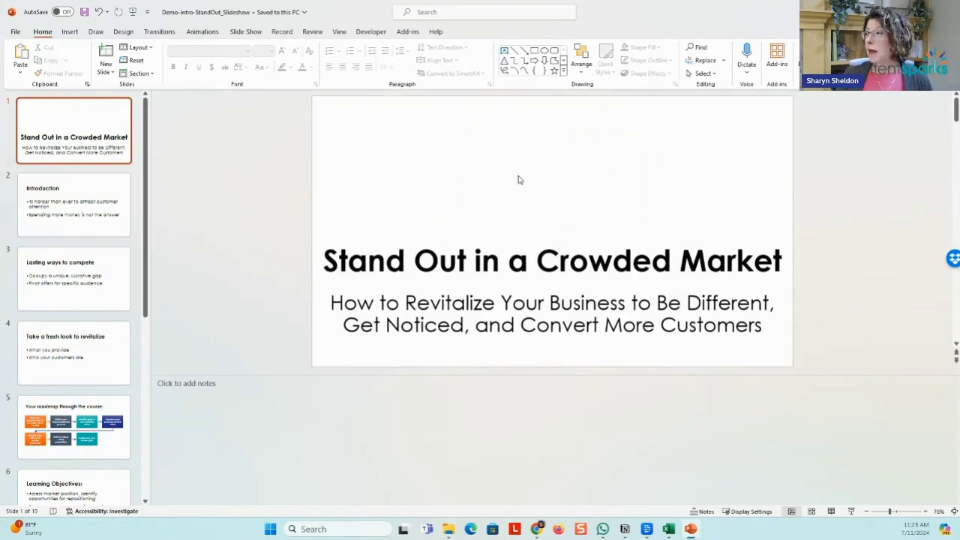
click(90, 202)
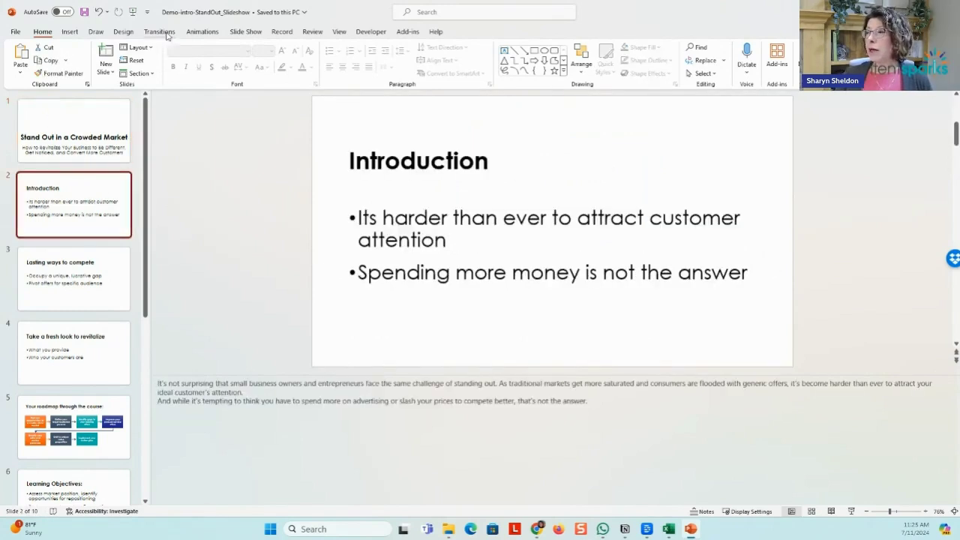
click(124, 33)
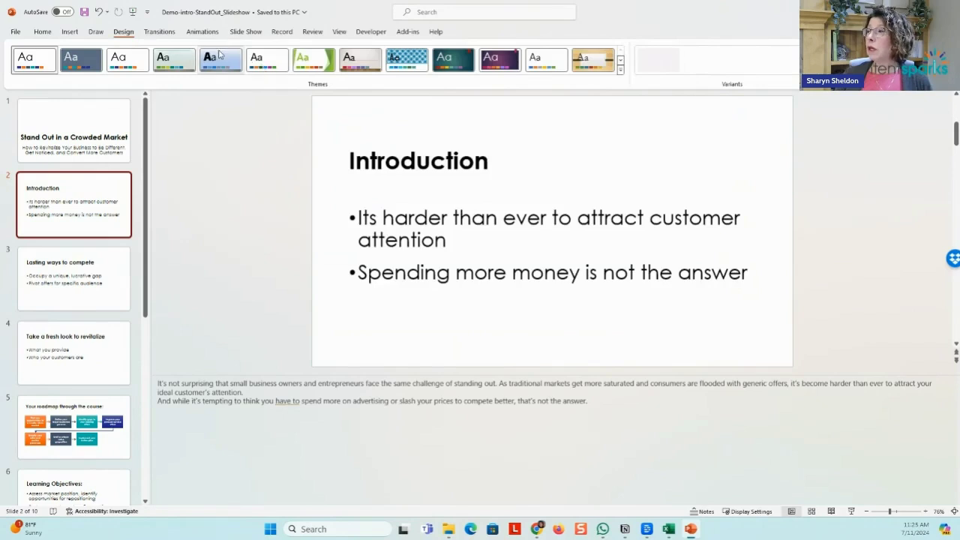
- Apply Designer's first icon-based layout to the Introduction and Lasting ways to compete slides
click(829, 59)
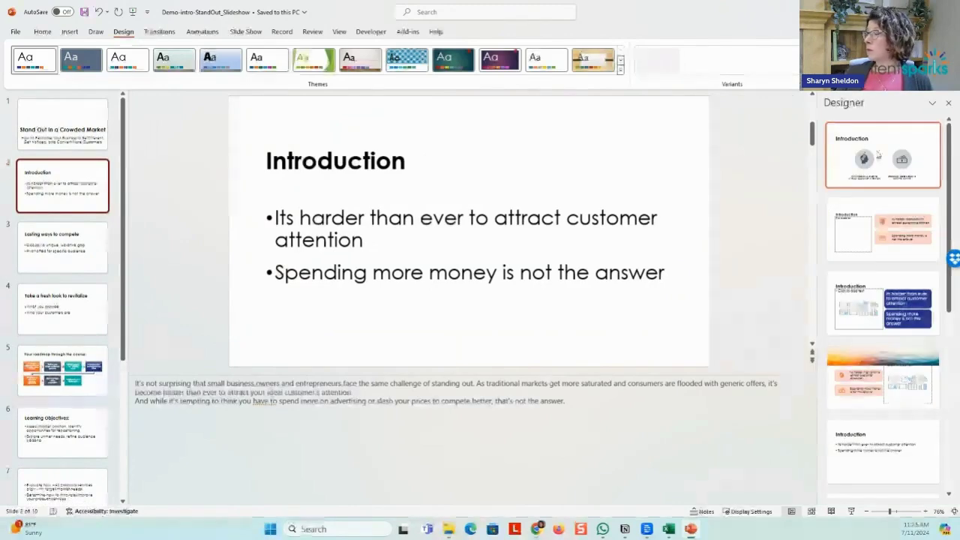
click(877, 153)
click(56, 255)
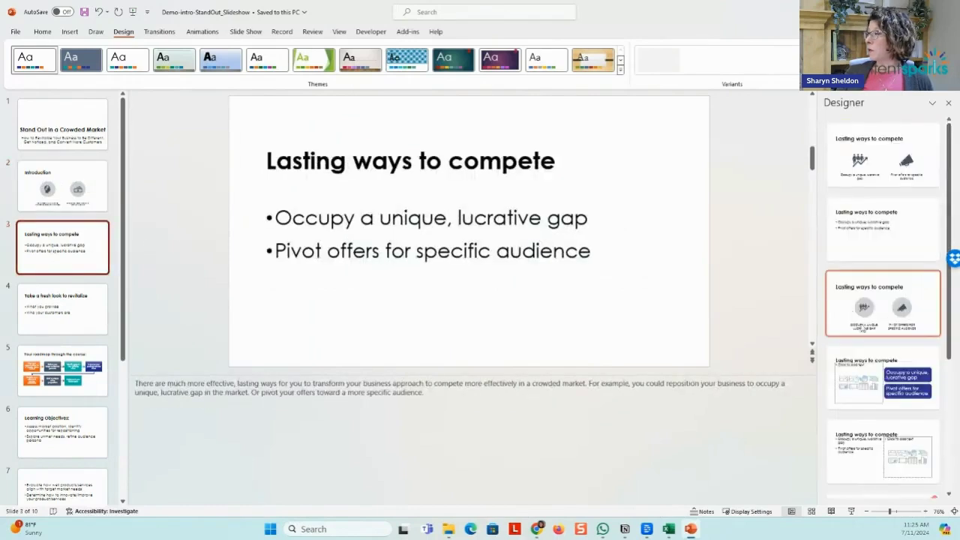
click(900, 171)
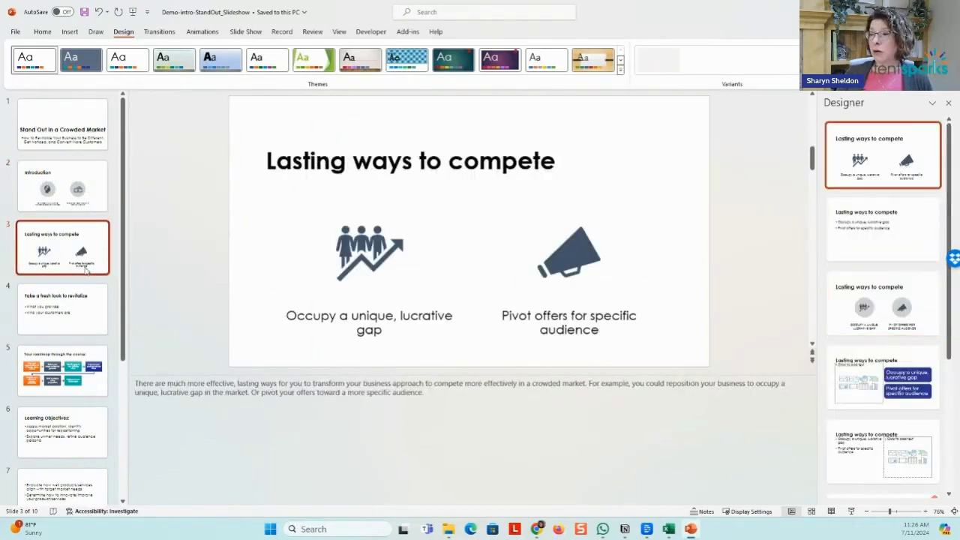
- Switch from this copy to the finished Demo-StandOut_Slideshow deck
scroll(84, 267, down, 2)
scroll(84, 268, up, 2)
key(super+Down)
key(alt+Tab)
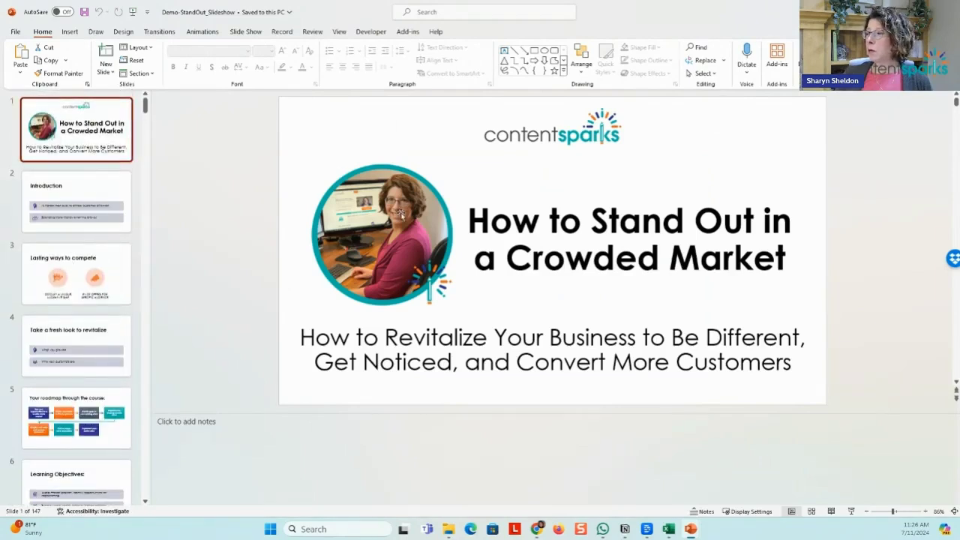
- Check the title-slide photo and recording options, then bring up Canva and the StandOut folder
click(378, 222)
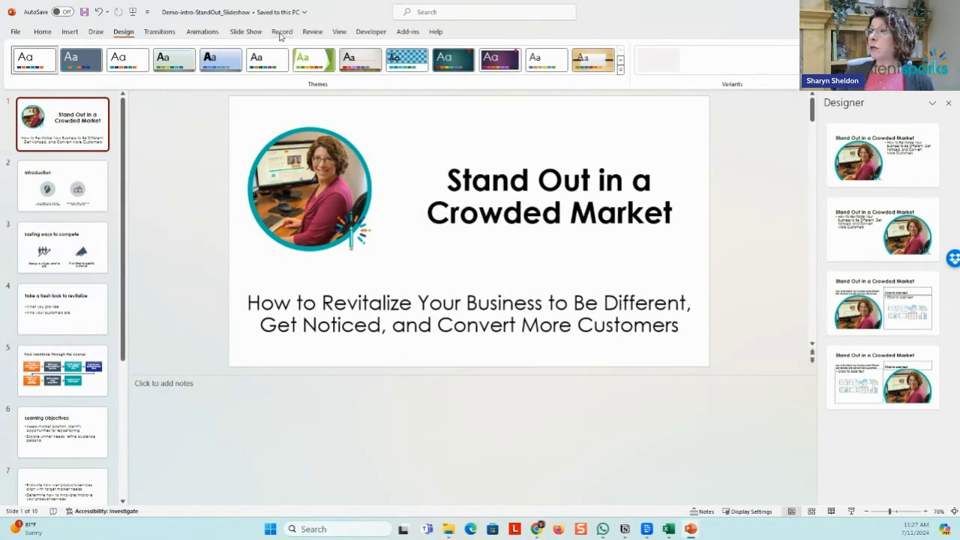
click(281, 34)
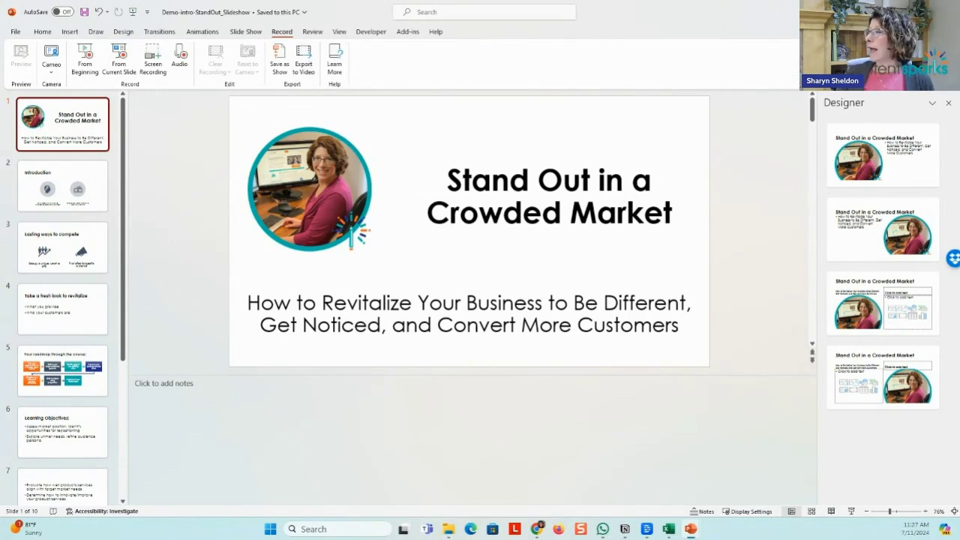
click(470, 529)
click(448, 528)
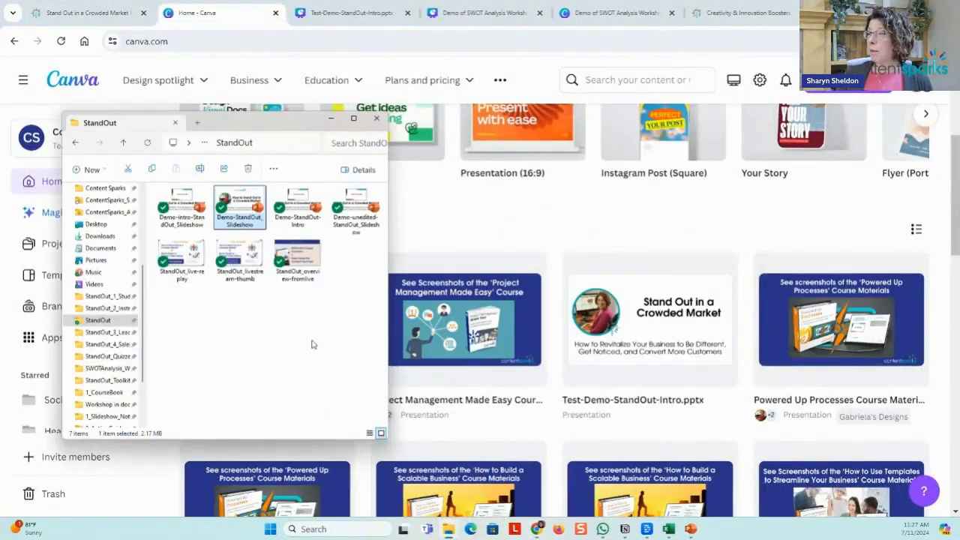
- Drag Demo-intro-StandOut_Slideshow from File Explorer onto Canva's home page to import it
click(177, 206)
drag(177, 206, 495, 253)
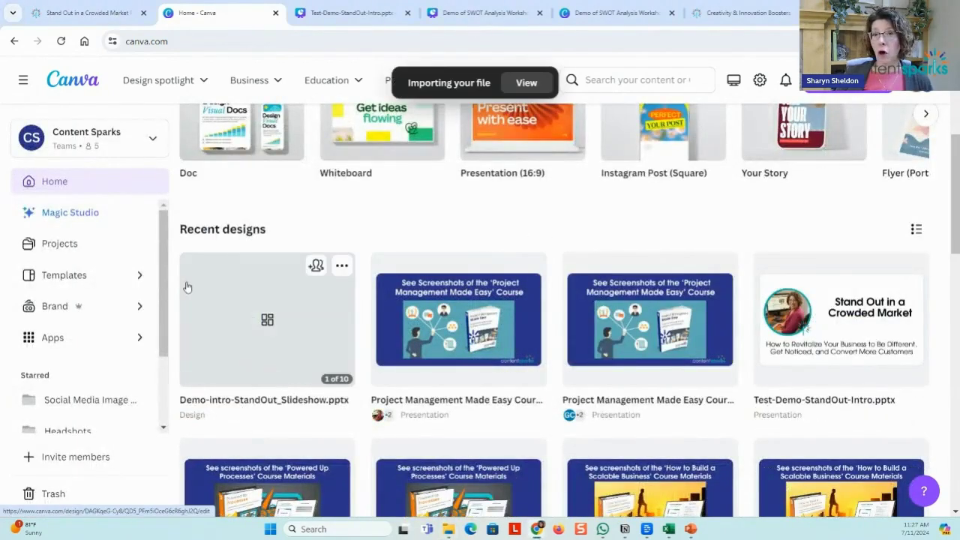
- Open the imported slideshow design, dismiss the import feedback survey and show suggested layouts
click(267, 323)
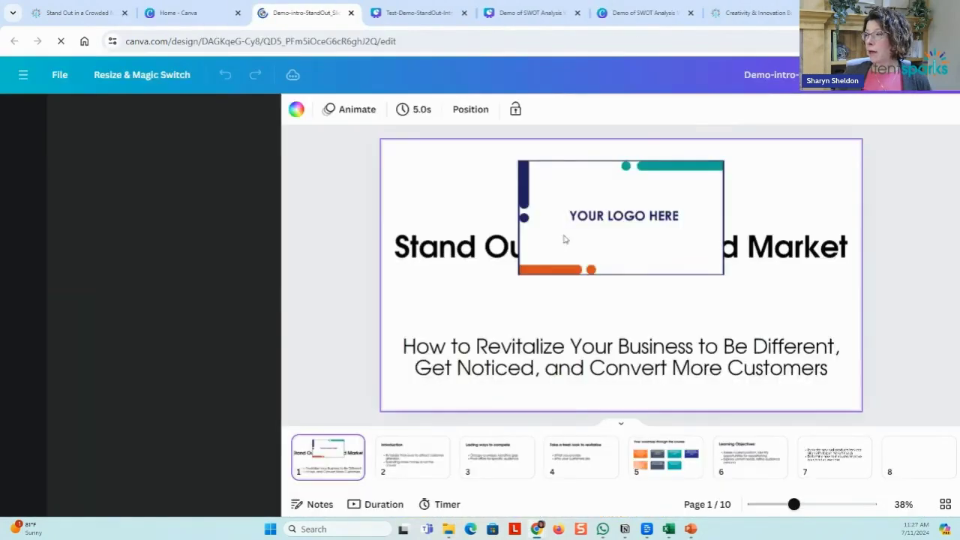
click(558, 233)
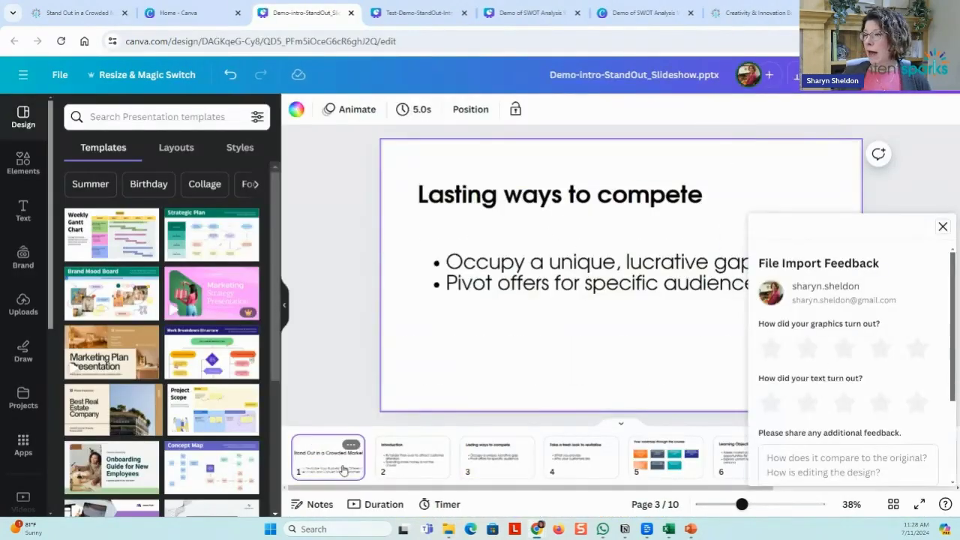
click(177, 148)
click(942, 227)
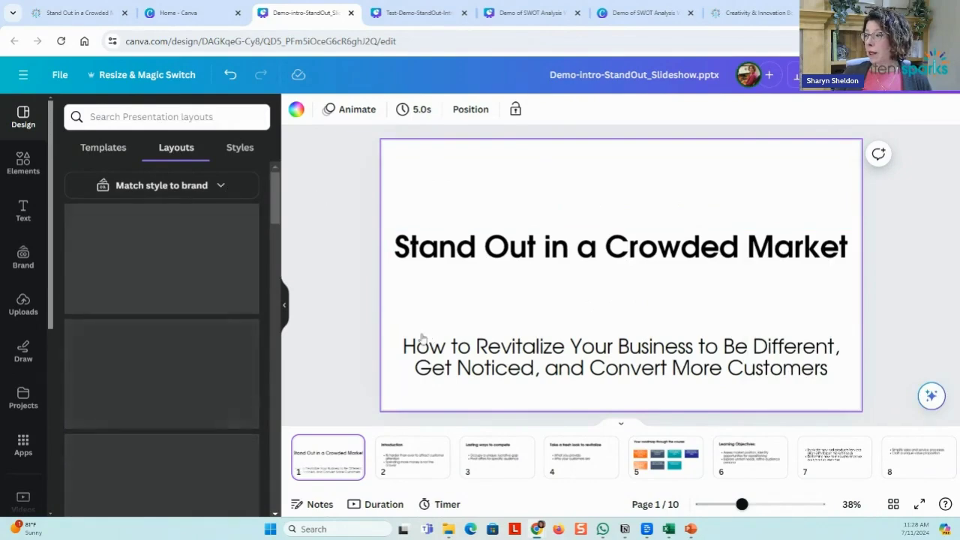
scroll(172, 339, down, 5)
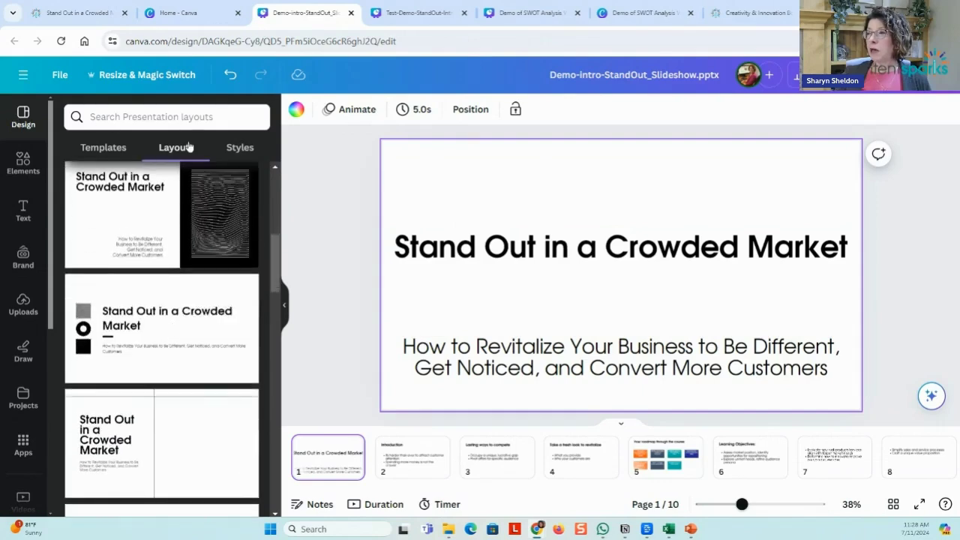
scroll(169, 296, down, 1)
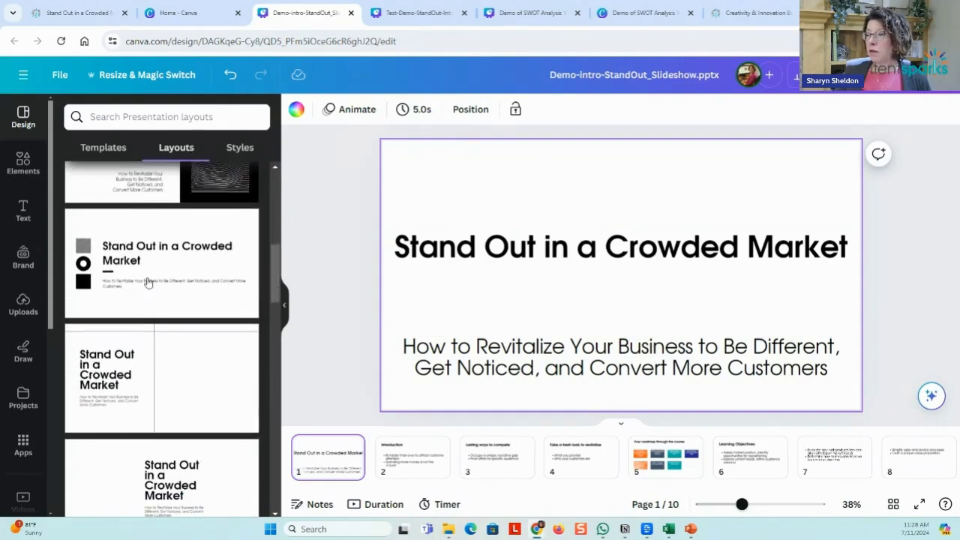
- Replace the title slide with a suggested layout and enlarge the subtitle font five steps
click(147, 278)
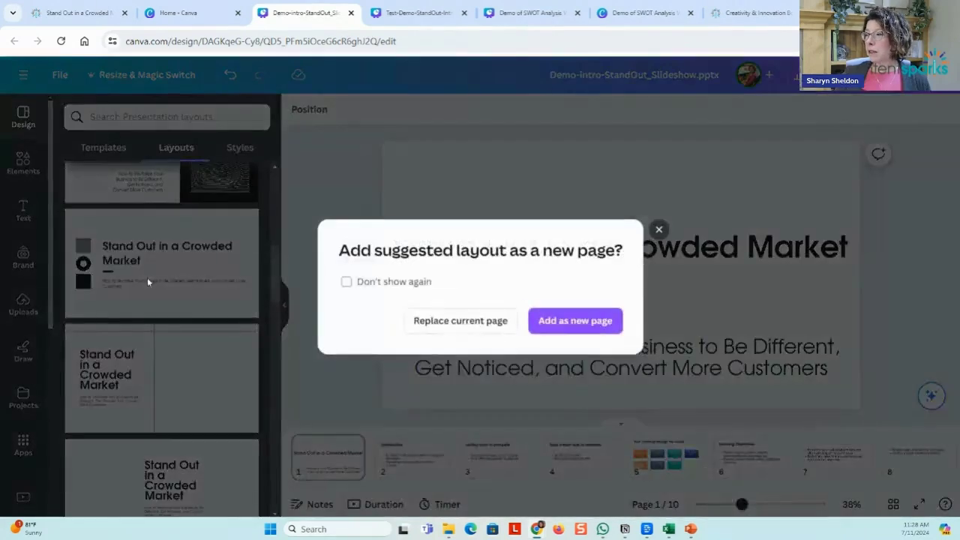
click(464, 328)
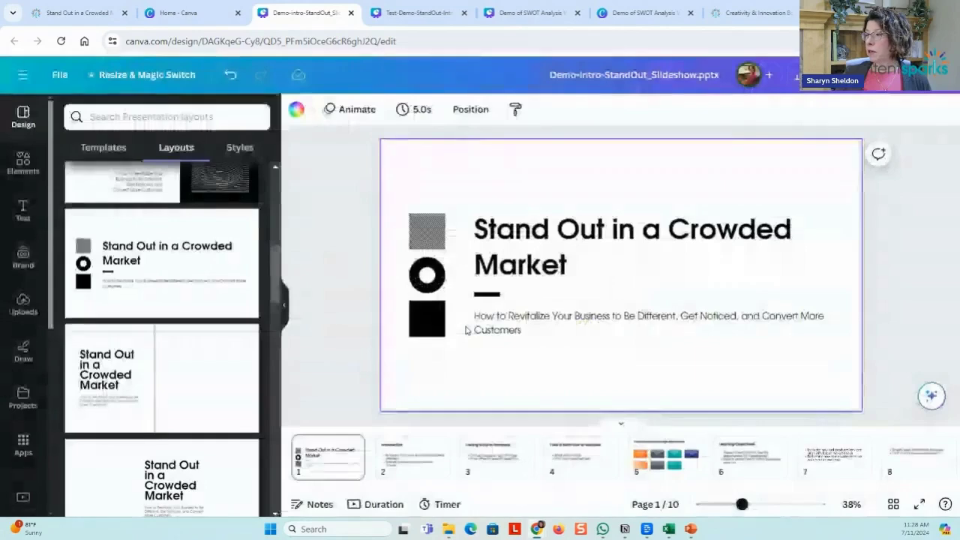
click(514, 322)
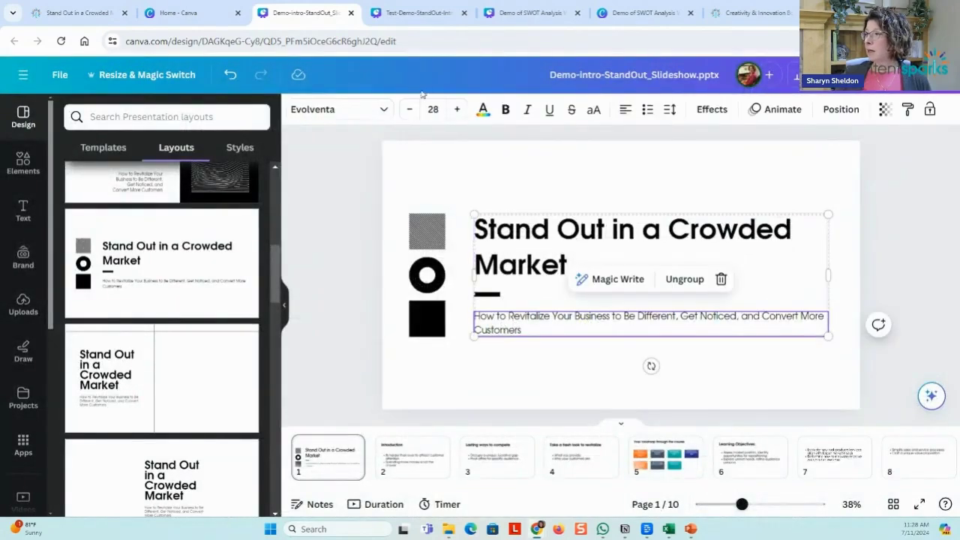
click(454, 109)
click(454, 109)
click(454, 110)
click(455, 109)
click(454, 109)
click(454, 109)
click(454, 110)
click(455, 110)
click(455, 109)
- Try a circle-photo layout on the Introduction slide, then settle on the stacked-photo layout
key(Page_Down)
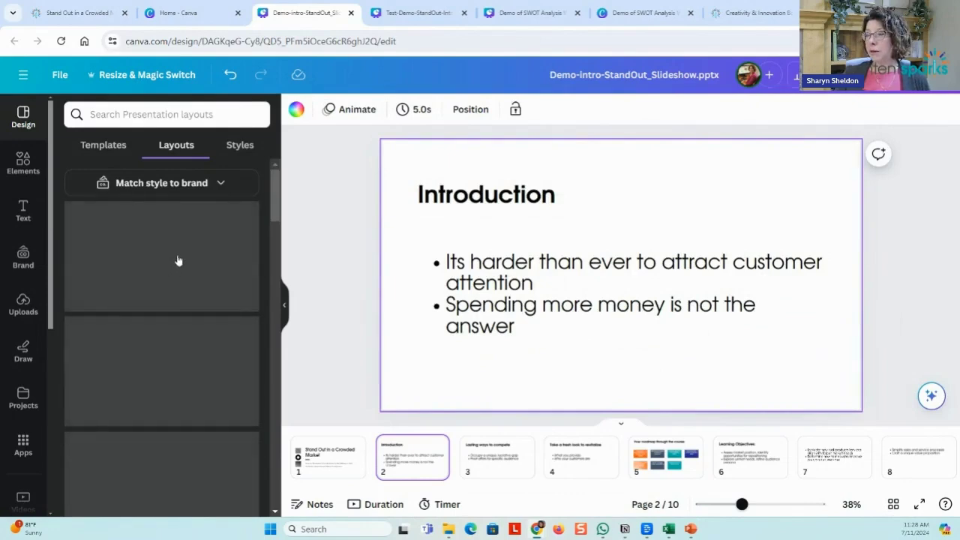
scroll(180, 270, down, 2)
scroll(180, 283, down, 3)
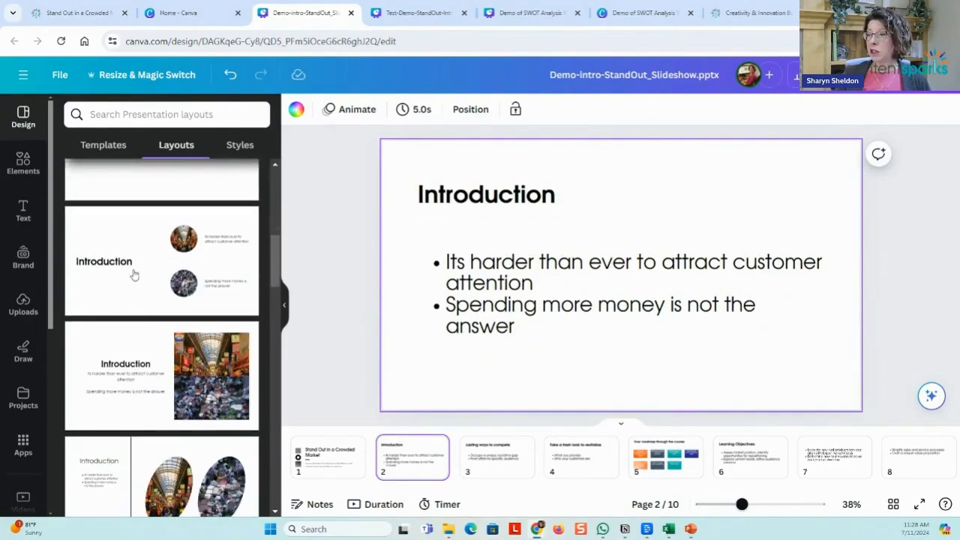
click(127, 270)
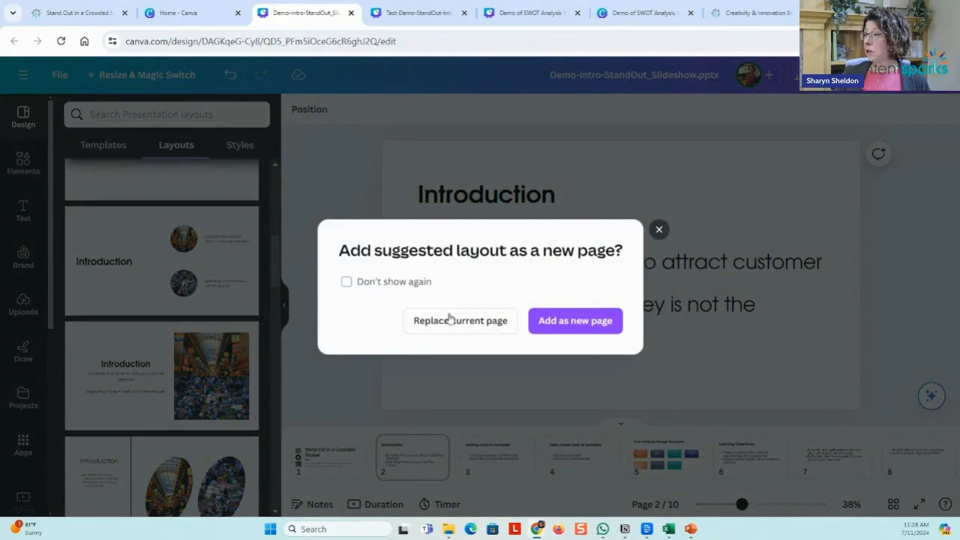
click(450, 320)
click(679, 238)
drag(640, 254, 618, 275)
click(660, 335)
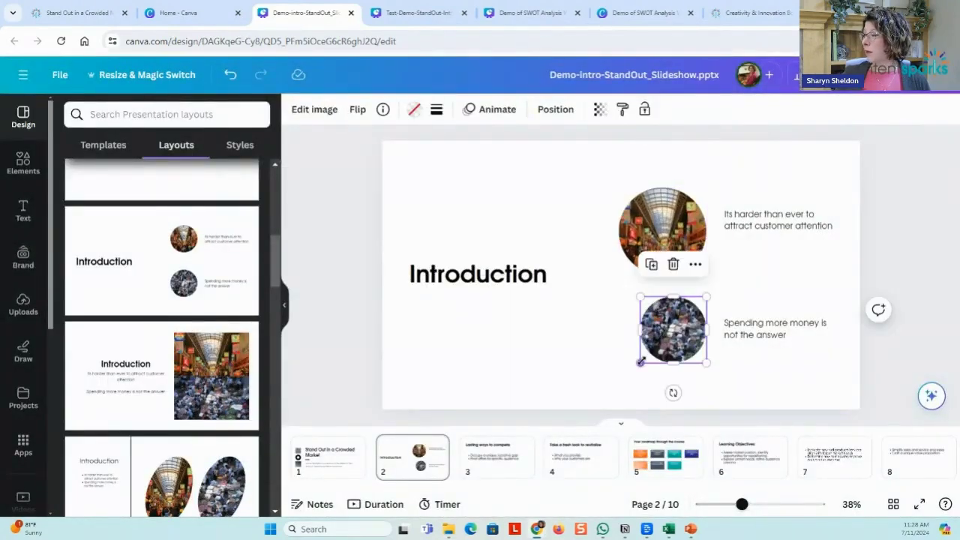
drag(639, 364, 618, 384)
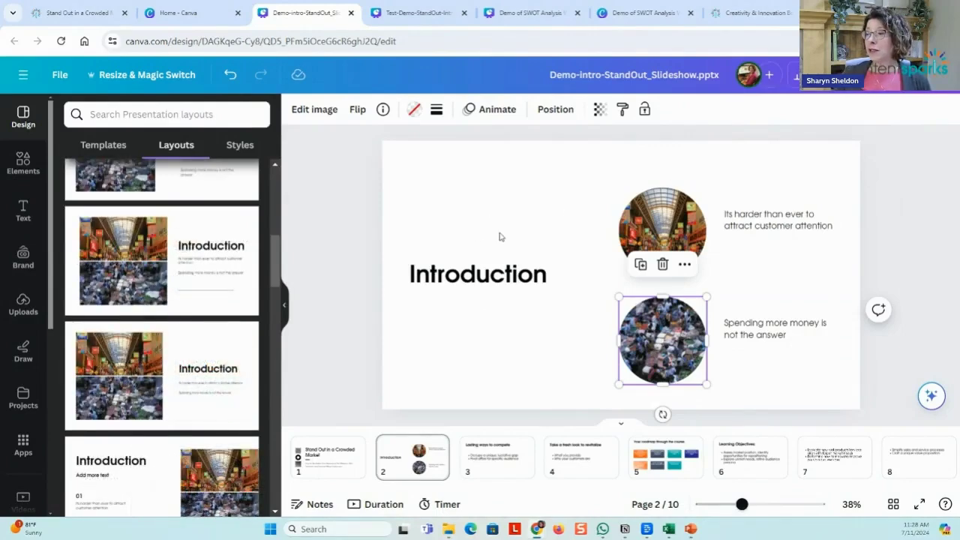
click(186, 362)
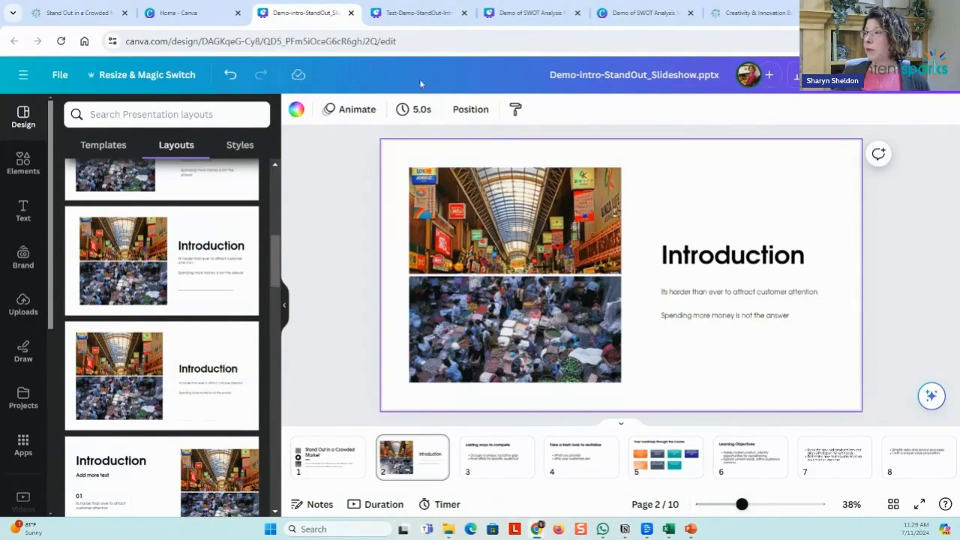
- In the Test-Demo-StandOut-Intro design, page through the slides to the course roadmap slide
click(397, 15)
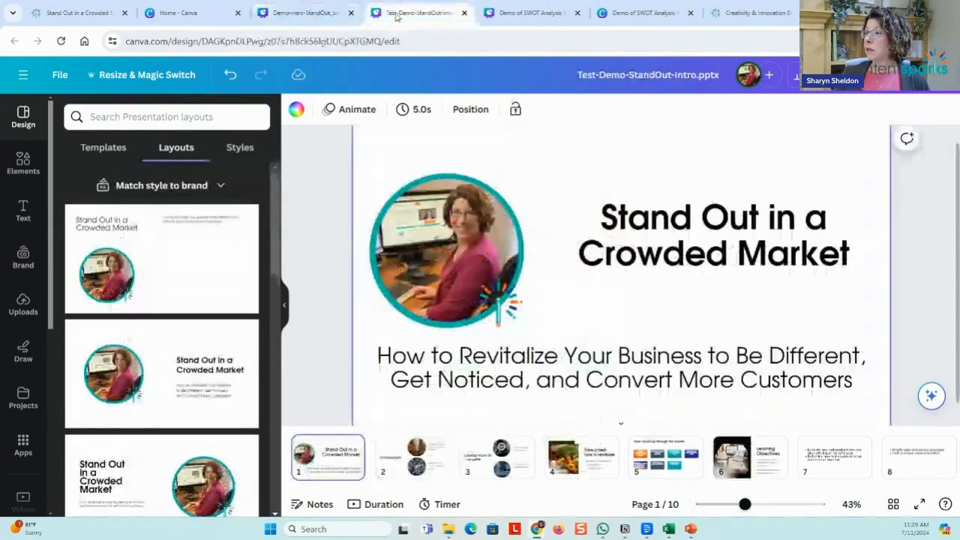
click(284, 305)
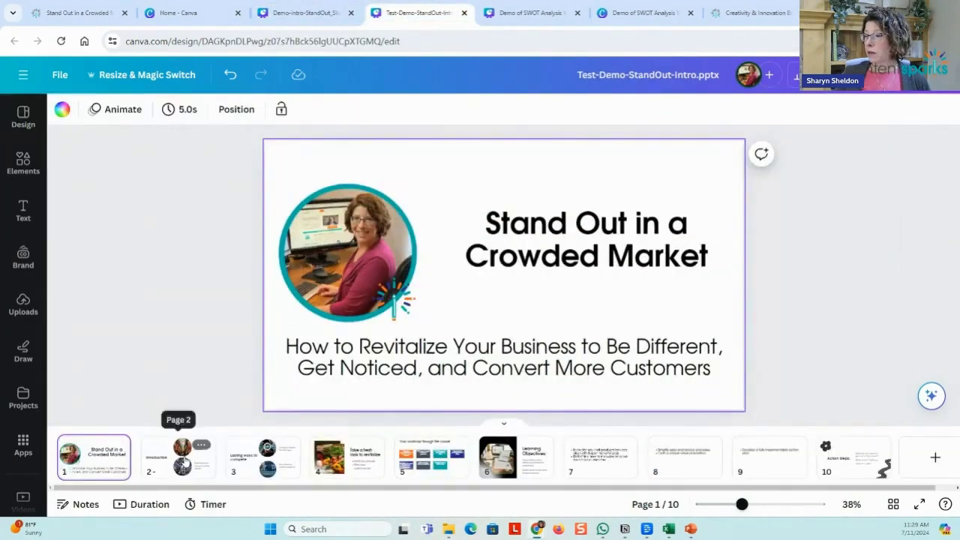
click(187, 456)
click(258, 465)
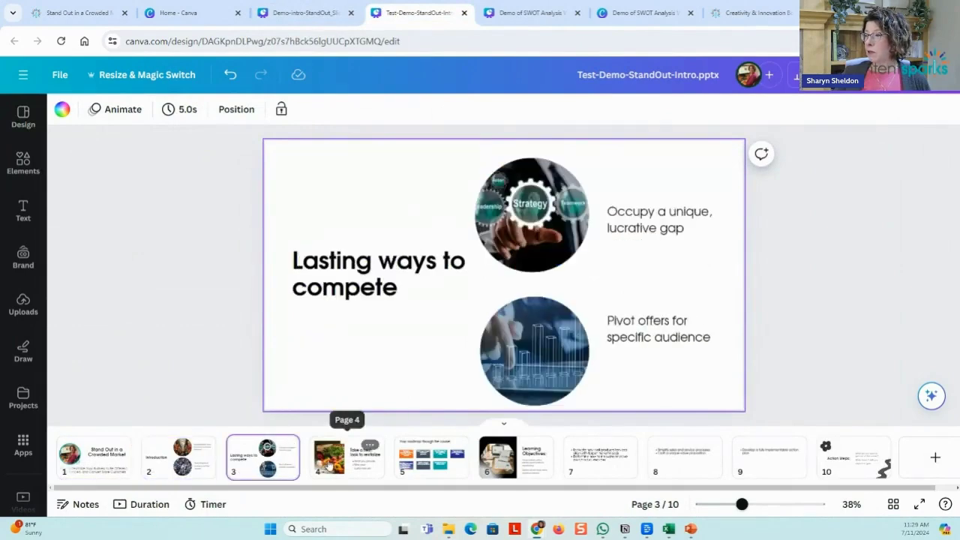
click(330, 466)
click(417, 467)
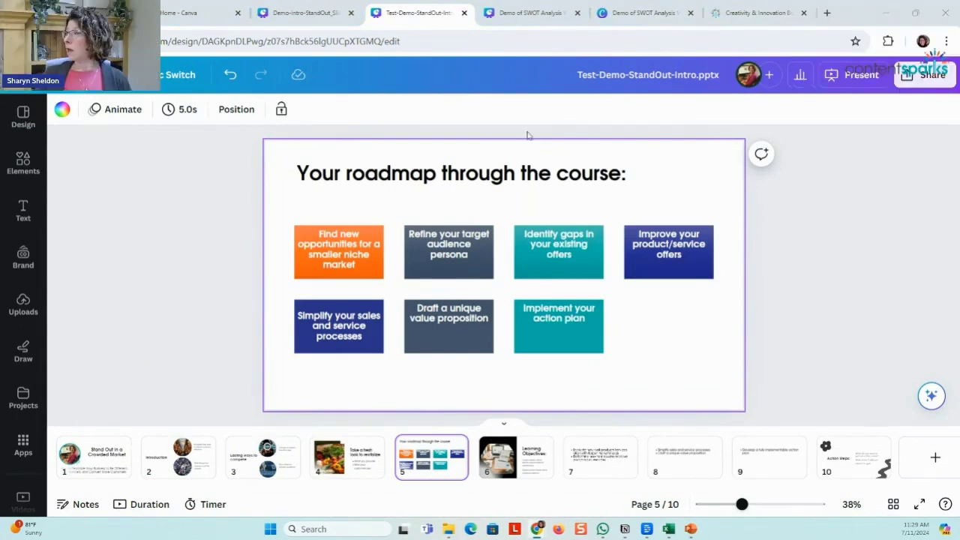
- Check the camera and microphone in the Present and record studio, then return to editing
click(930, 75)
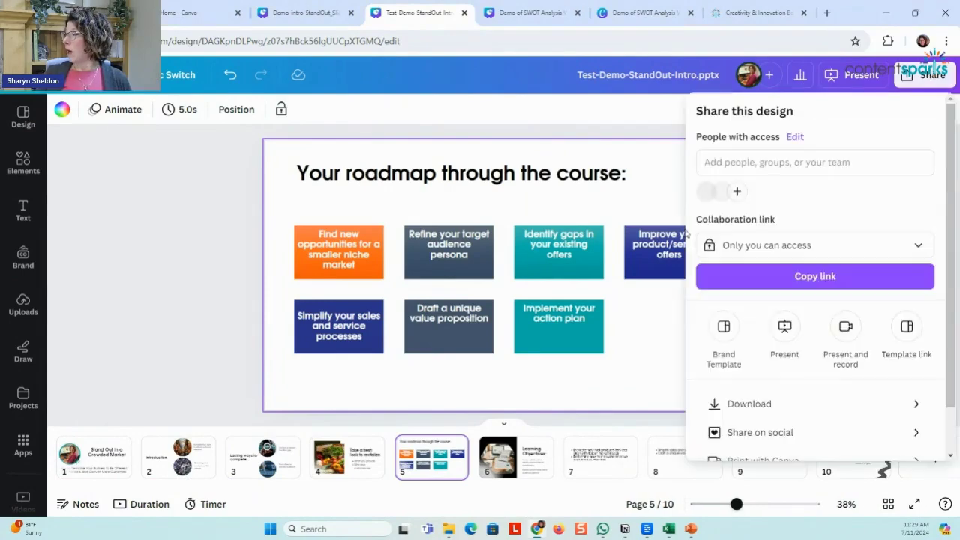
click(843, 335)
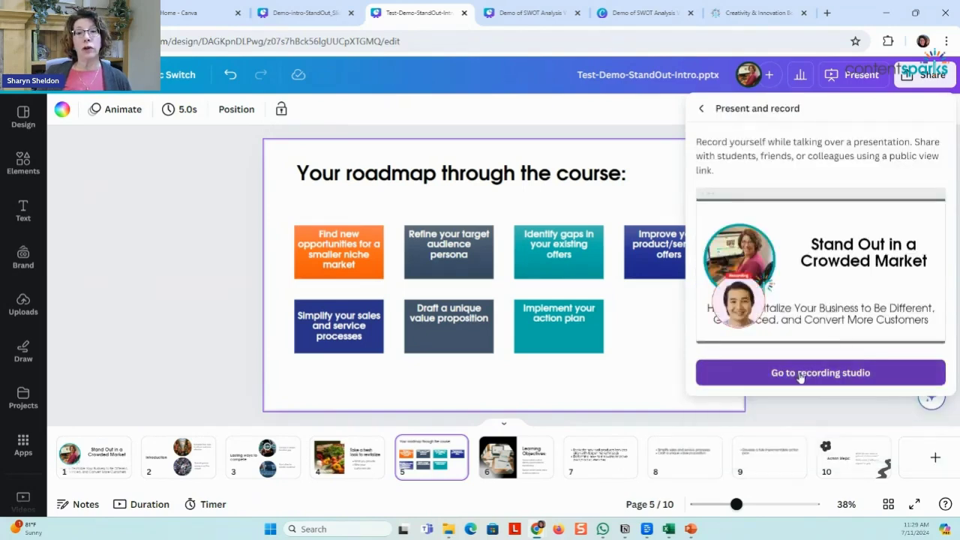
click(800, 375)
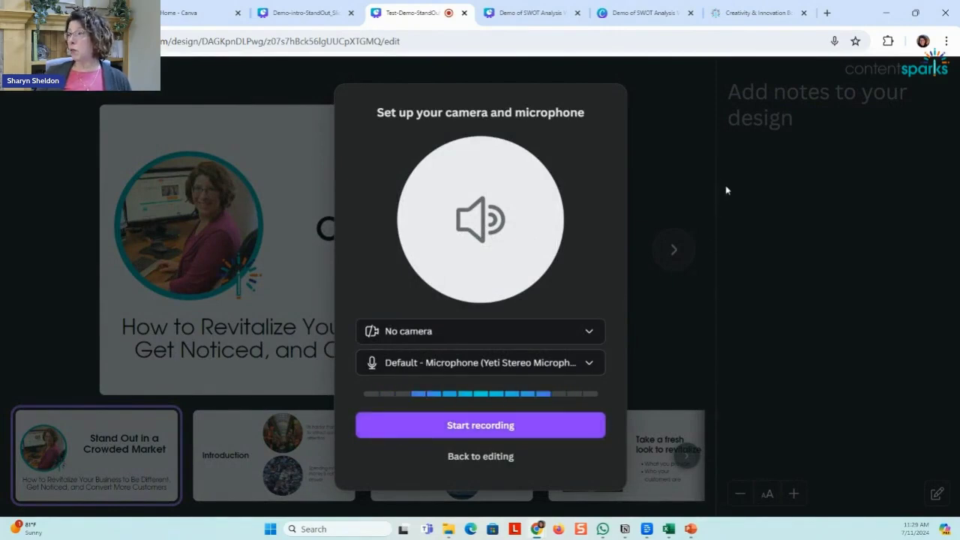
click(490, 457)
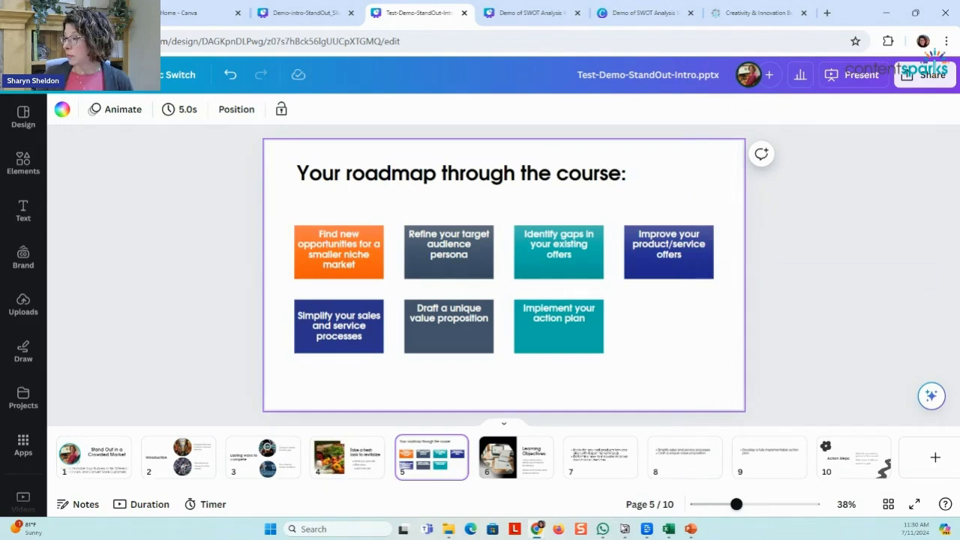
- Create a new Video project from Descript's New project menu
click(653, 534)
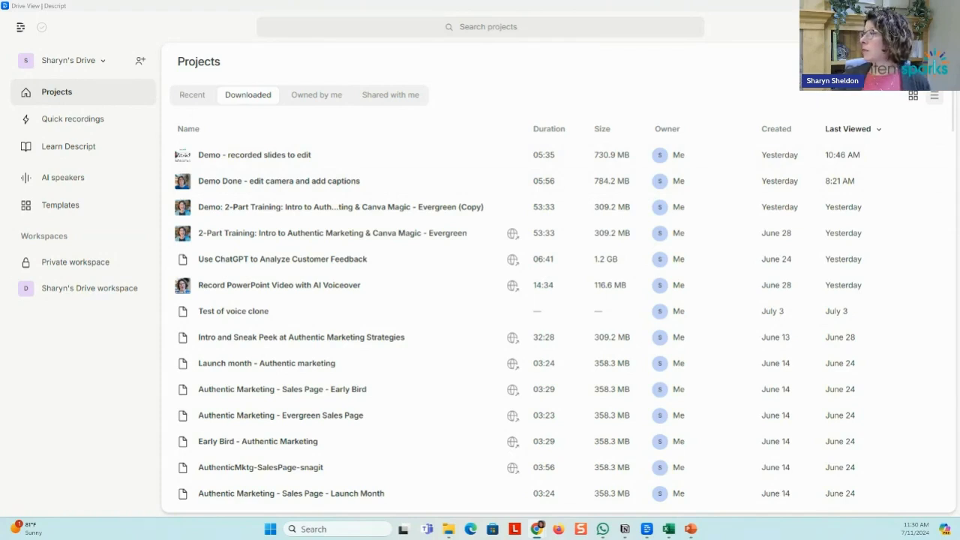
click(900, 62)
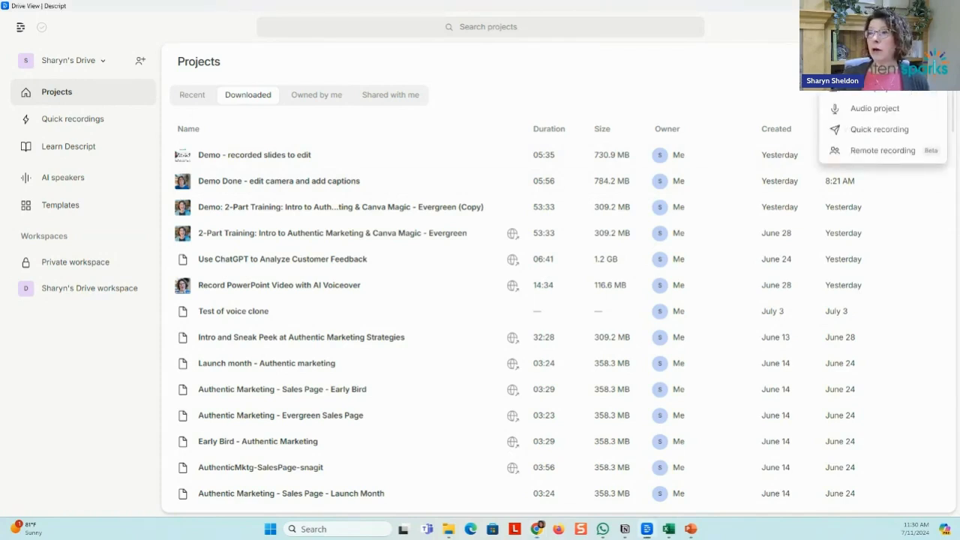
click(870, 91)
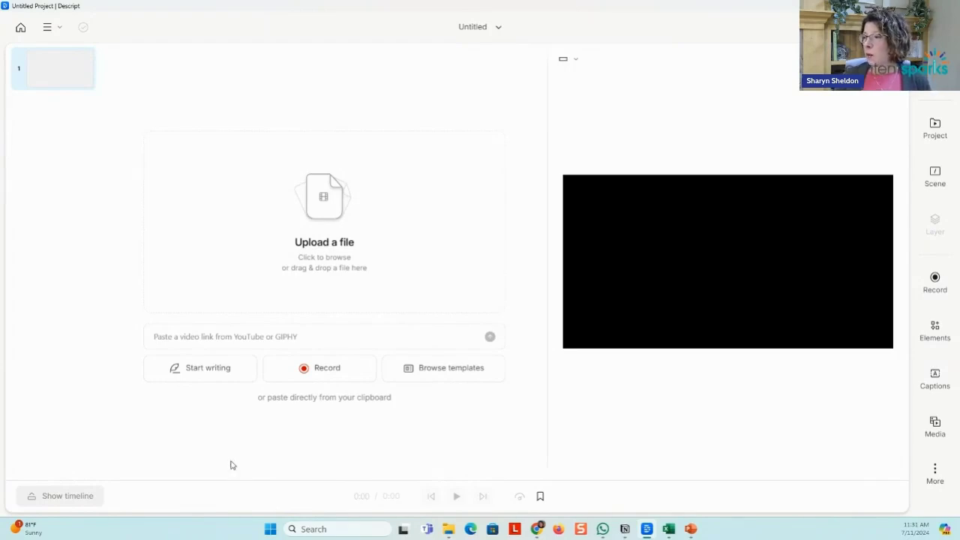
- Title the new project 'Test' and start recording into the script, moving the preview lower
click(334, 370)
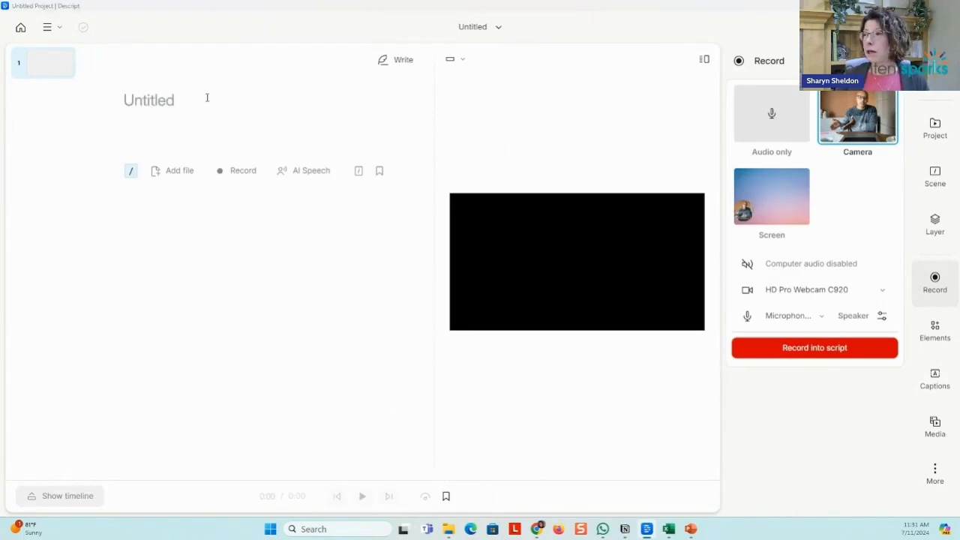
click(207, 97)
text(Test)
click(234, 170)
drag(232, 234, 229, 278)
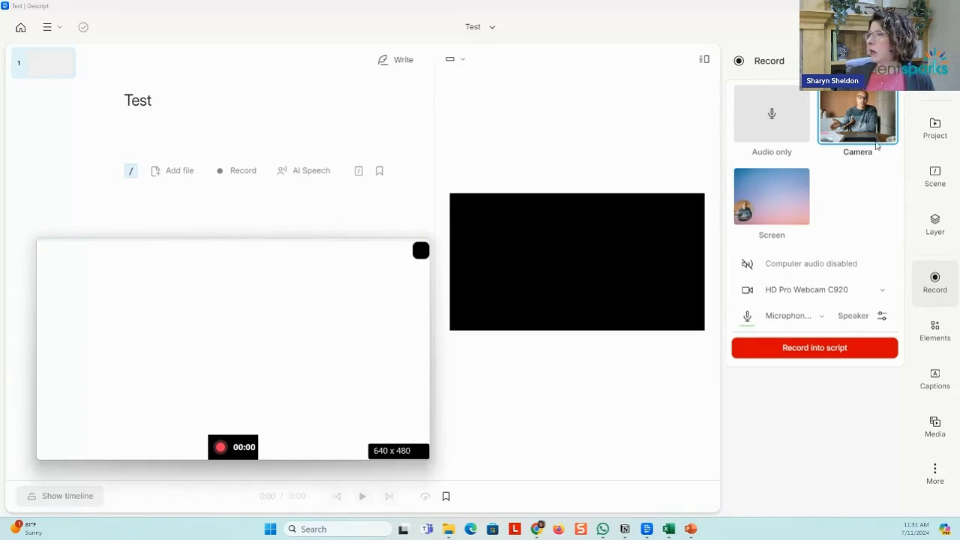
- Record the screen instead of the camera, with the webcam set to None
click(783, 202)
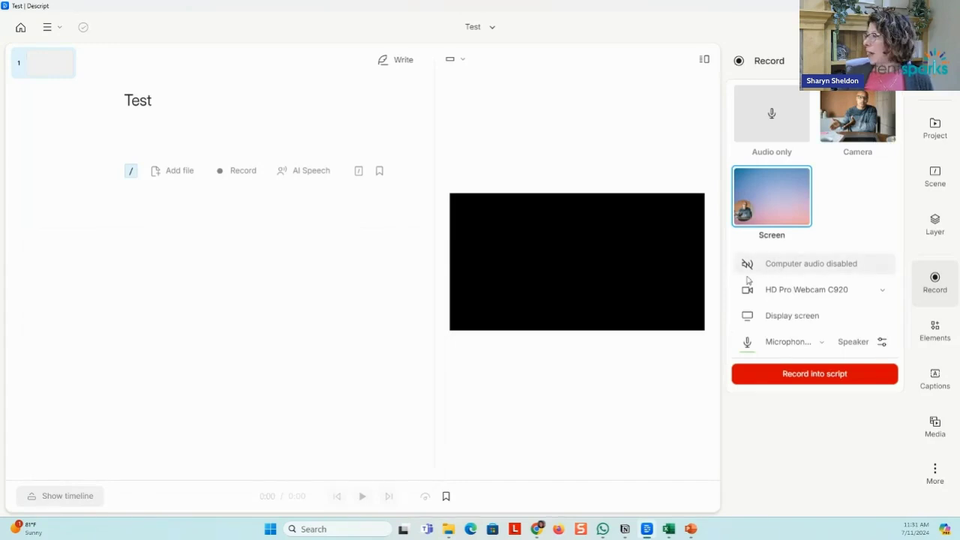
click(883, 292)
click(798, 319)
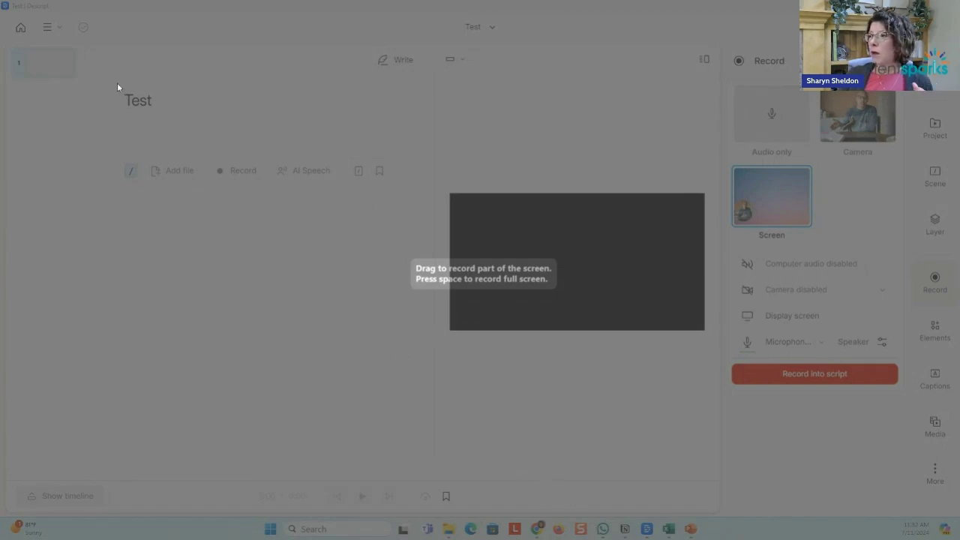
- Mark out a screen capture area and start recording it into the Test script
drag(117, 82, 731, 386)
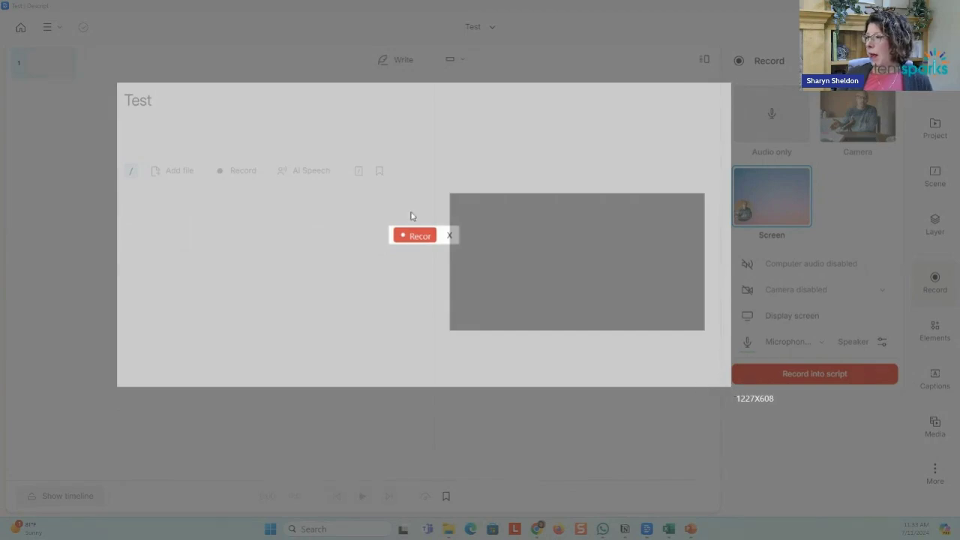
click(412, 237)
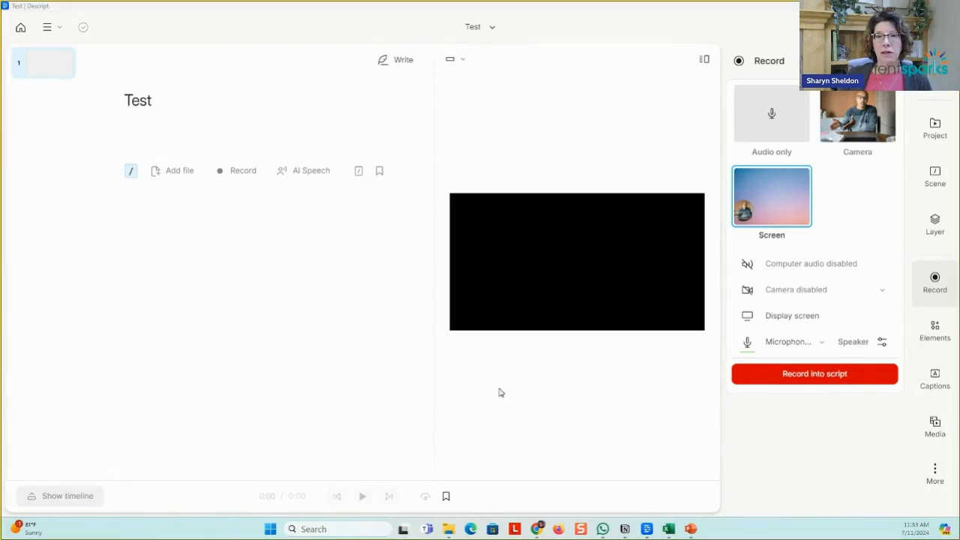
key(r)
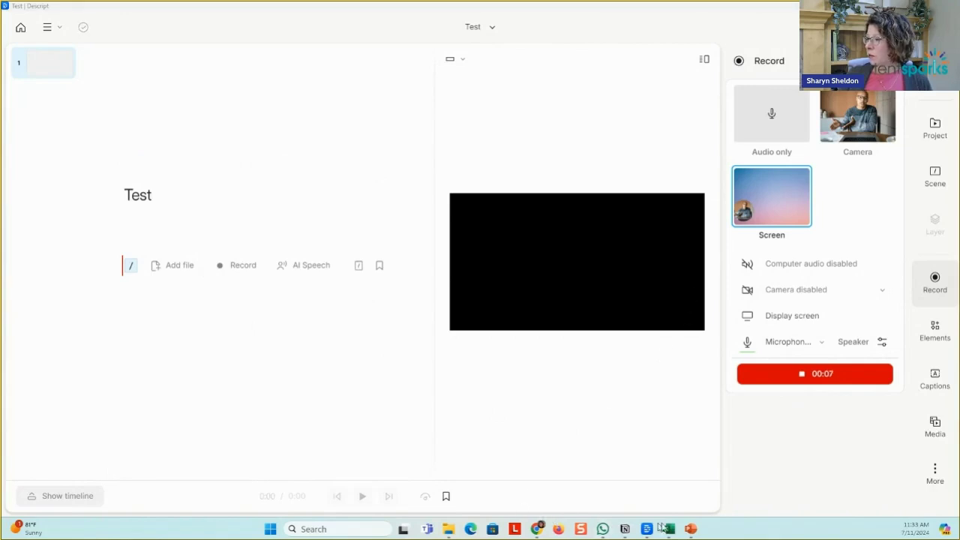
mouse_move(689, 530)
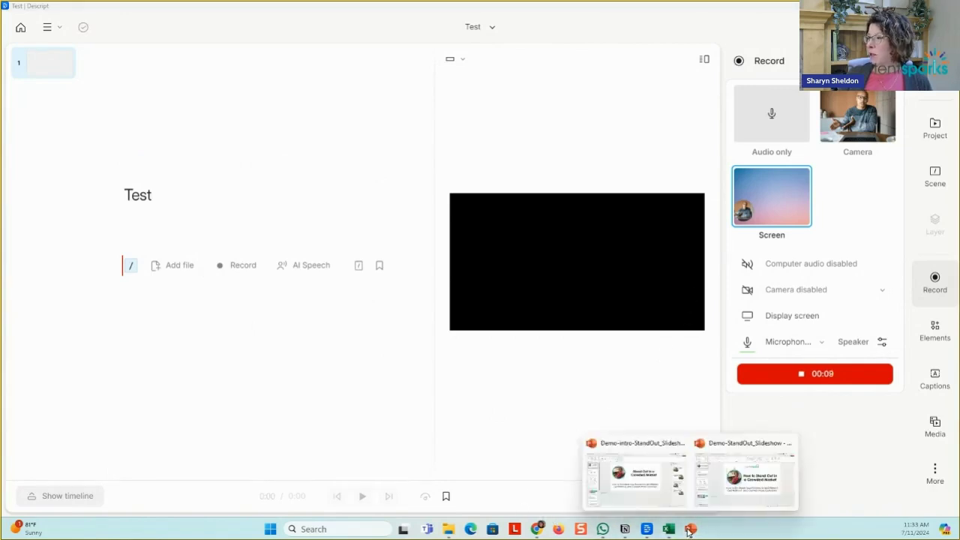
- Page through the PowerPoint slideshow from slide 1 to 7, then return to Descript
click(626, 482)
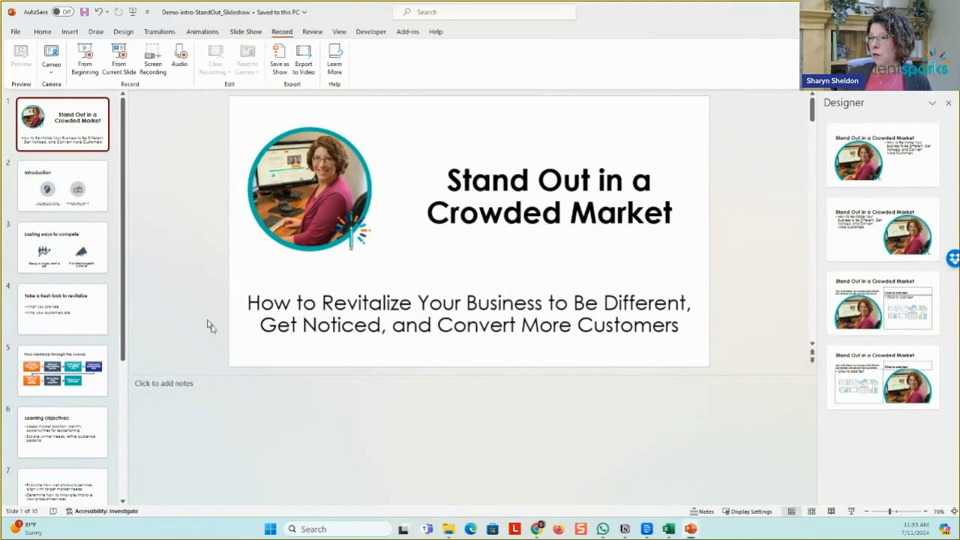
scroll(257, 332, down, 1)
scroll(522, 258, down, 2)
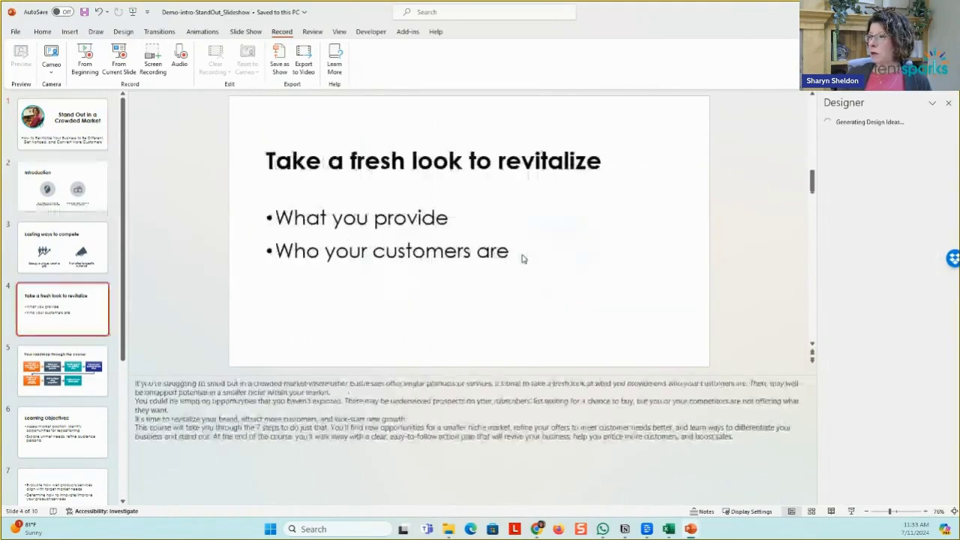
scroll(522, 258, down, 2)
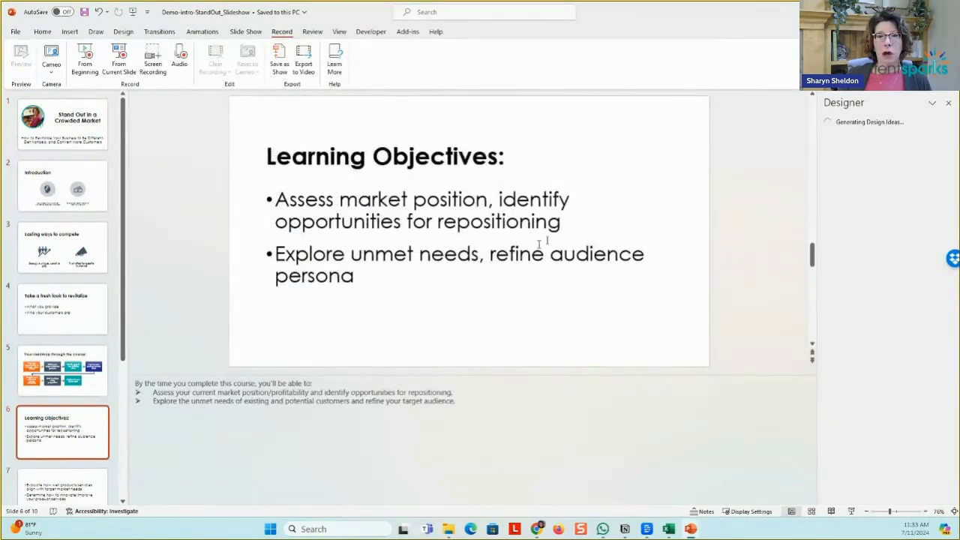
scroll(757, 225, down, 1)
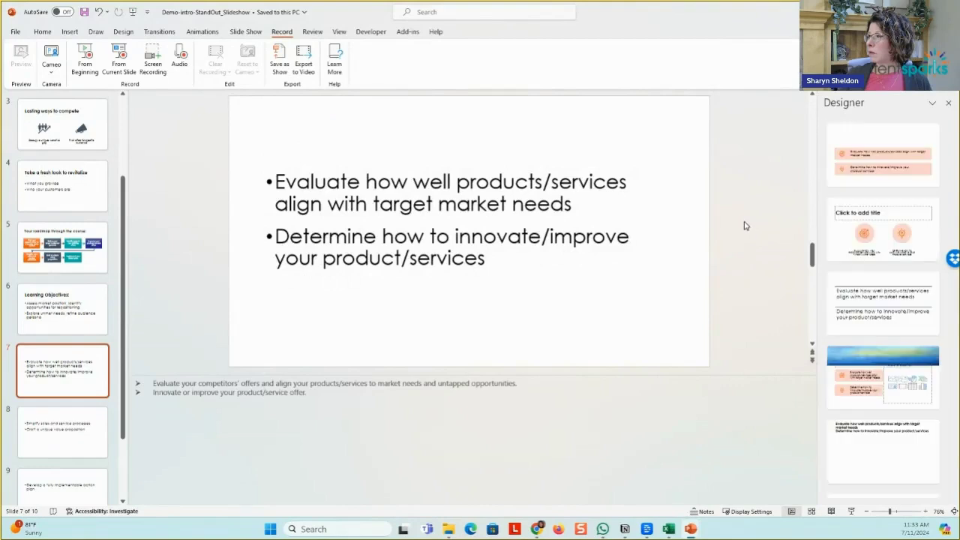
key(alt+Tab)
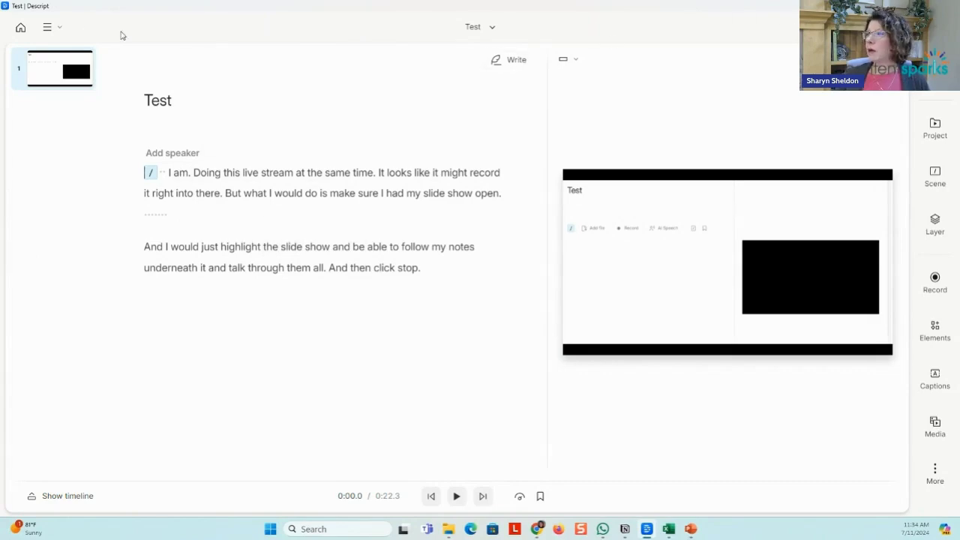
- Return to the project list and open 'Demo - recorded slides to edit', browsing its transcript
click(20, 28)
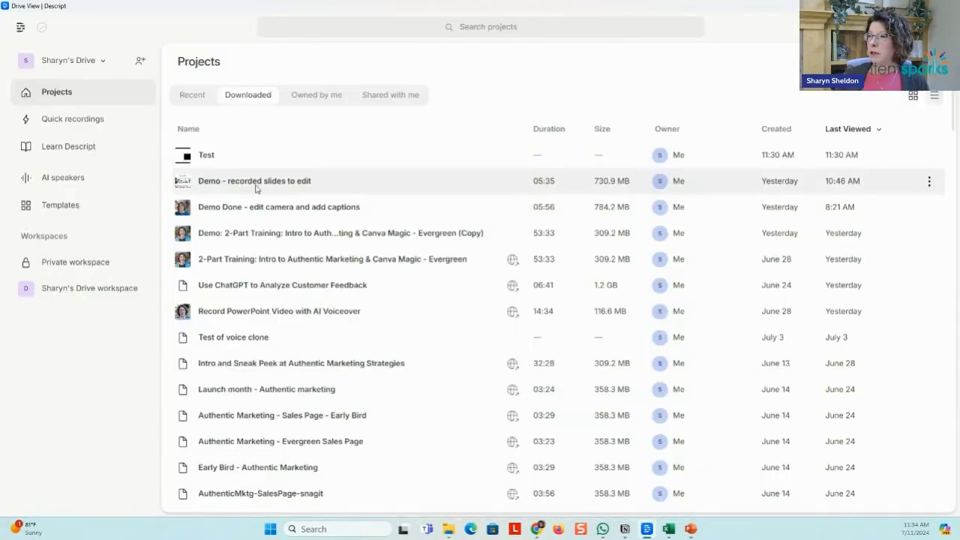
click(254, 188)
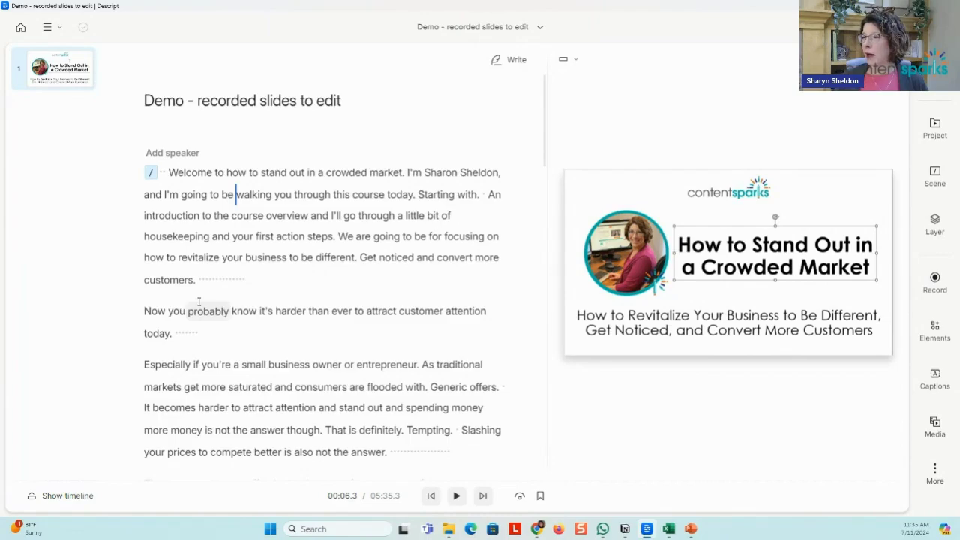
scroll(198, 301, down, 10)
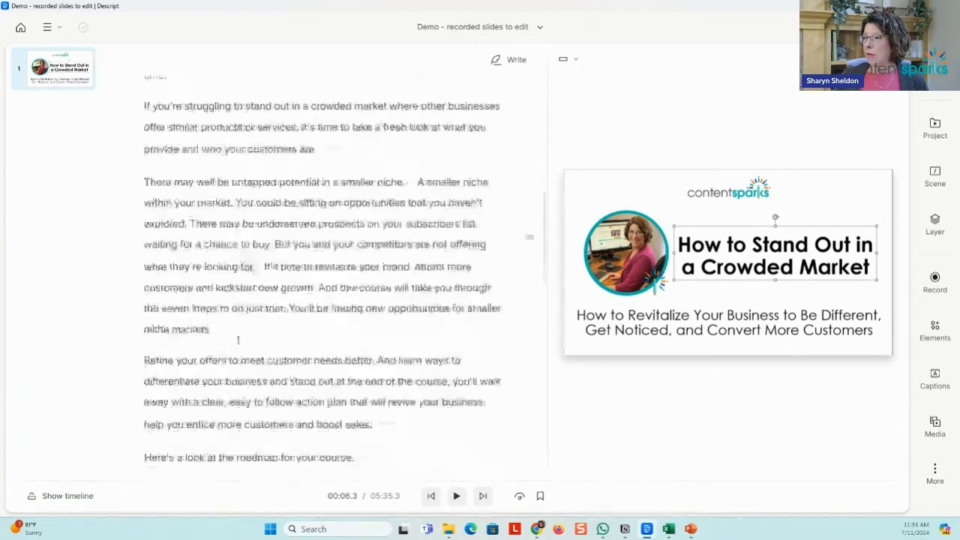
scroll(238, 341, down, 1)
scroll(238, 339, up, 12)
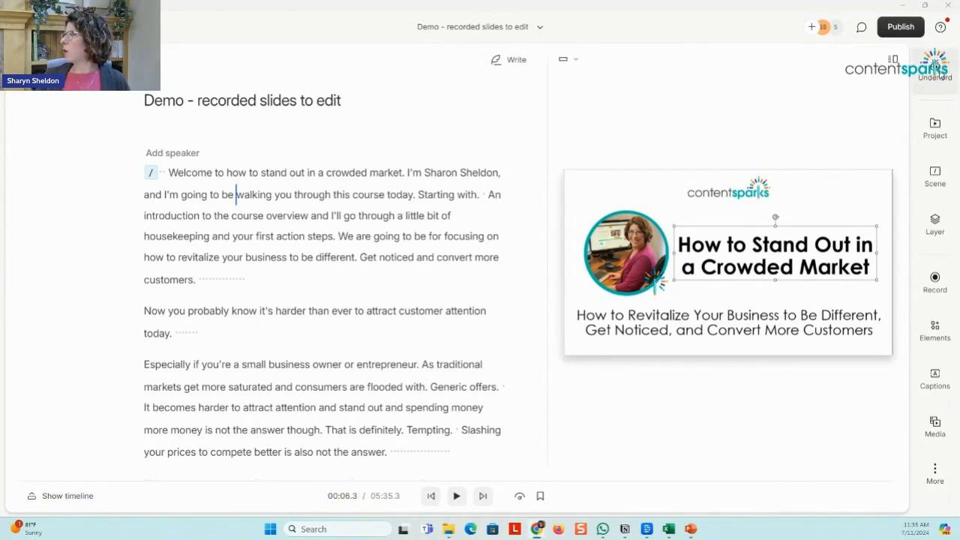
- Open Underlord's Sound Good actions and choose Shorten word gaps, finding 57 pauses
click(940, 72)
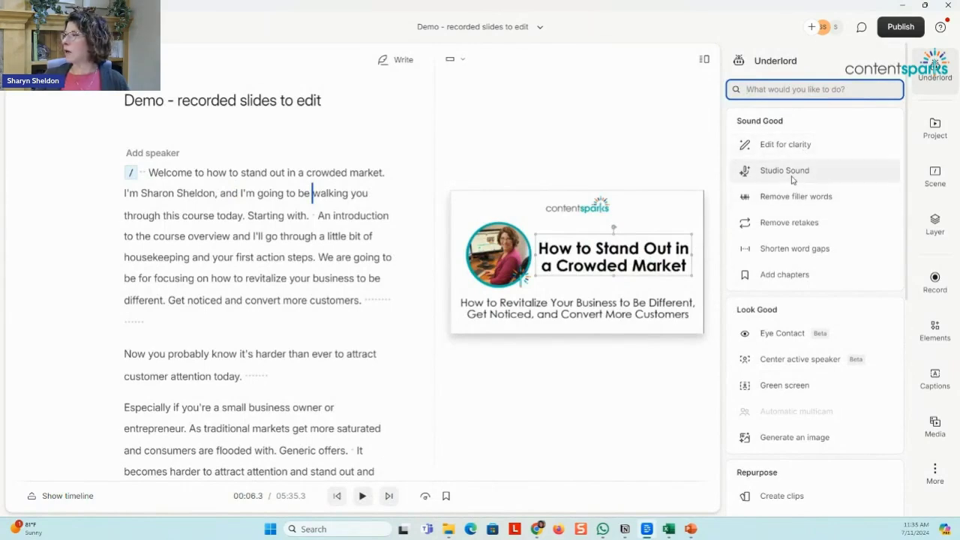
mouse_move(792, 175)
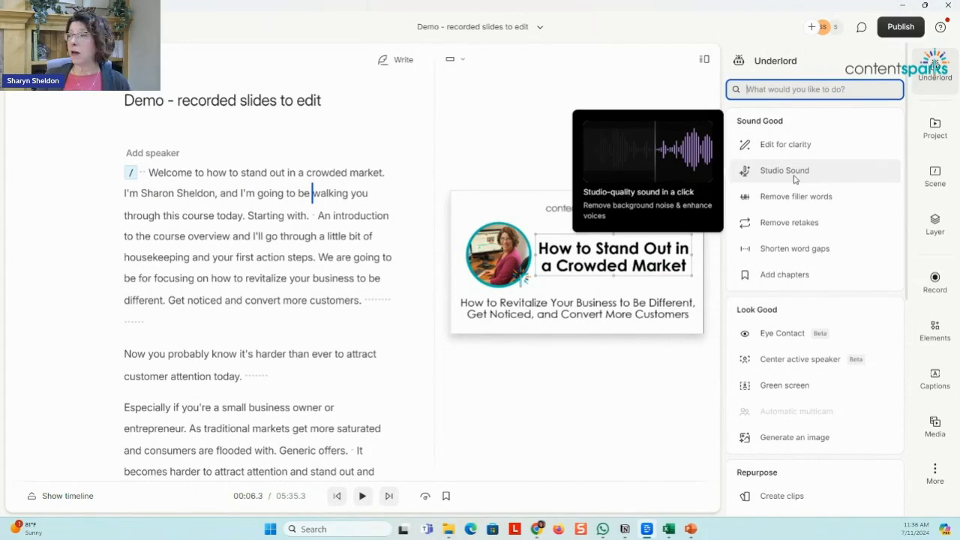
mouse_move(793, 199)
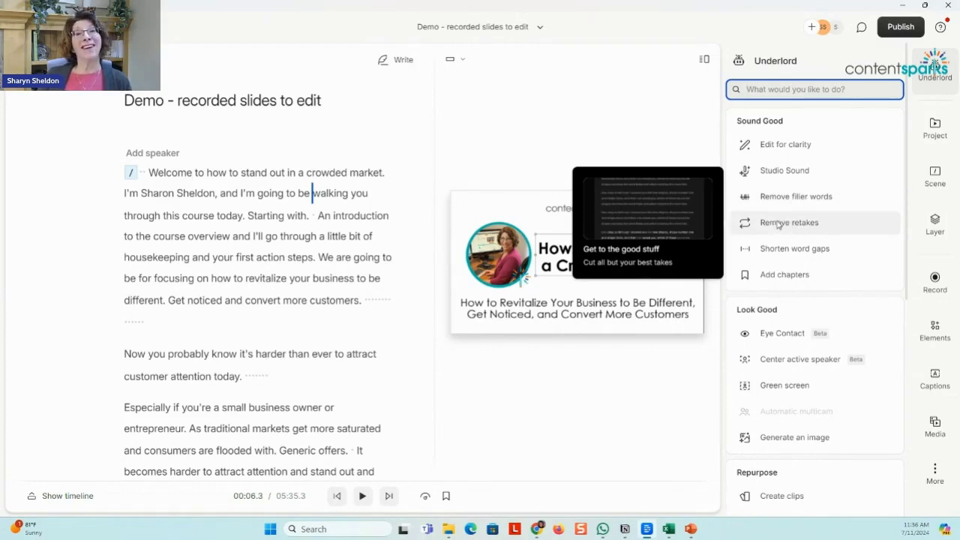
click(805, 251)
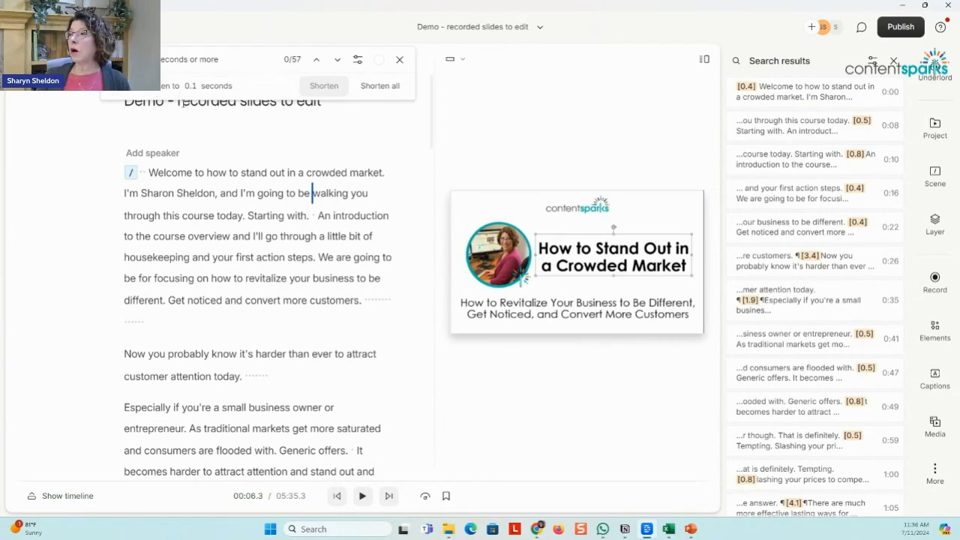
- Shorten all 57 word gaps, trimming the video from 5:35.3 to 4:47.1
click(381, 86)
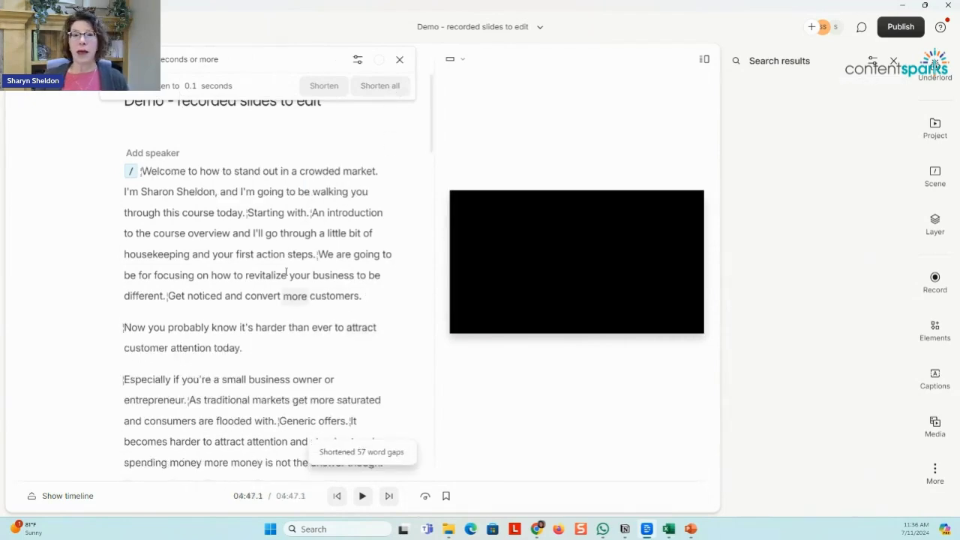
click(212, 275)
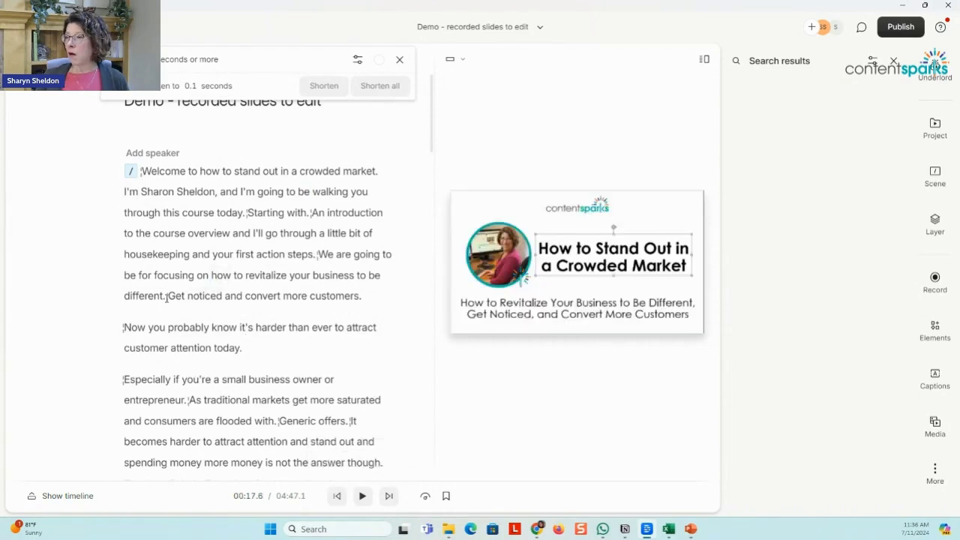
click(399, 60)
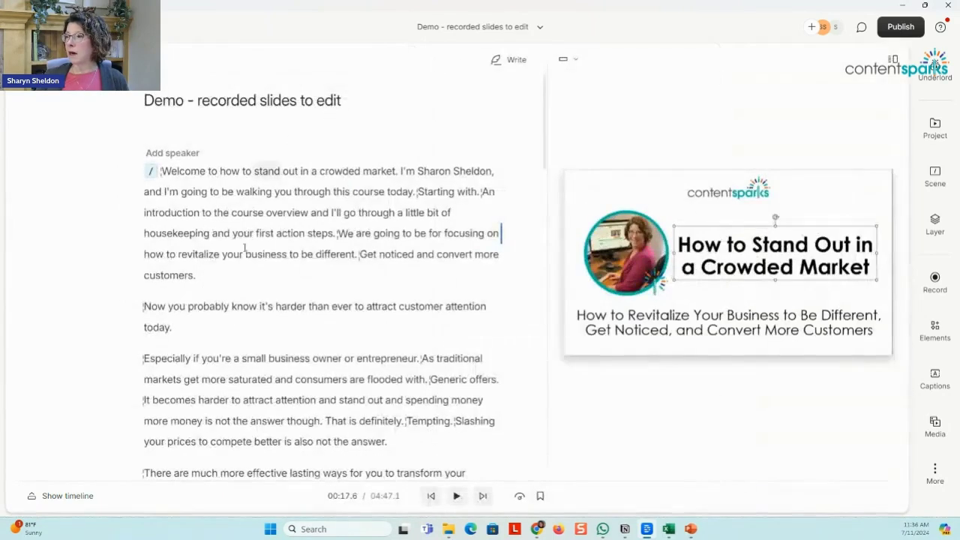
- Remove the single 'Uh' filler word after 'easy to follow', trimming the demo to 04:46.8
click(935, 75)
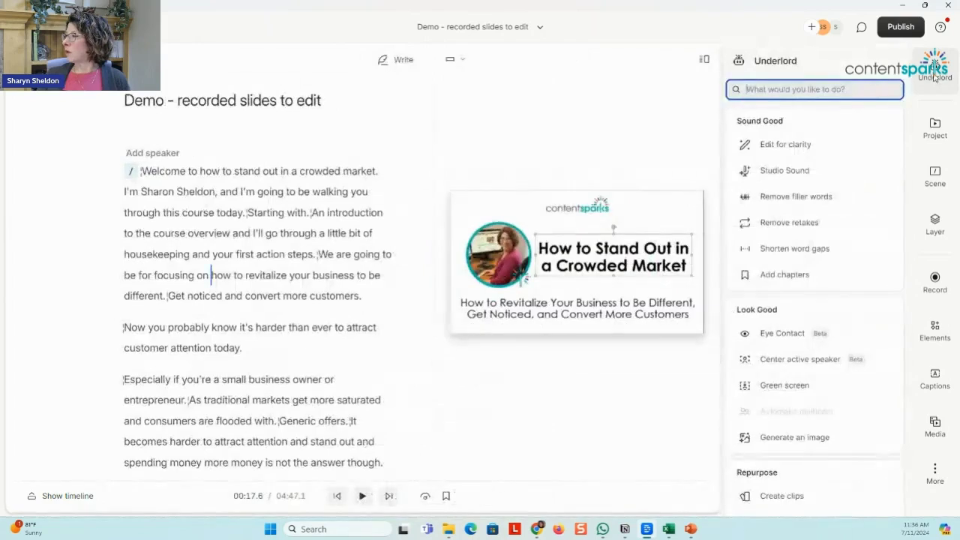
click(779, 198)
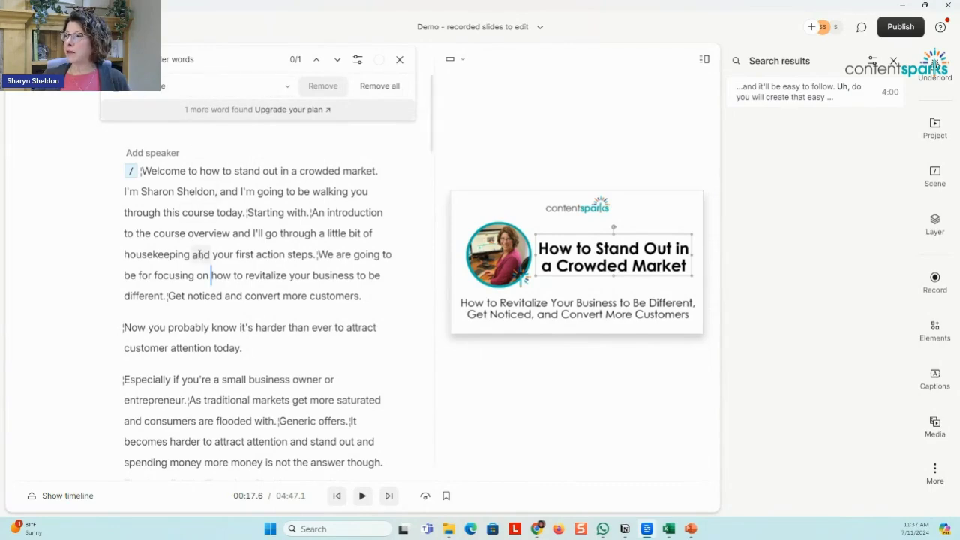
click(339, 60)
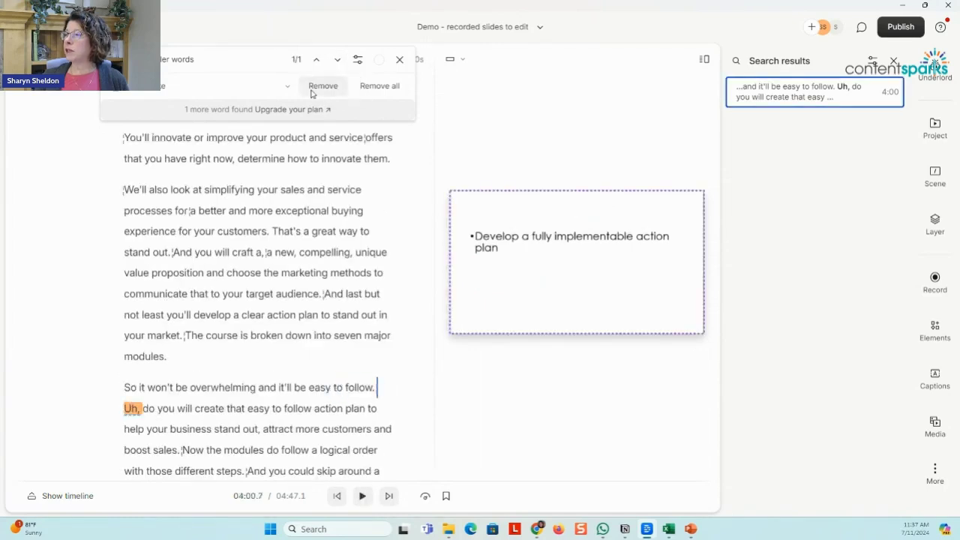
click(316, 87)
click(240, 231)
scroll(262, 225, up, 5)
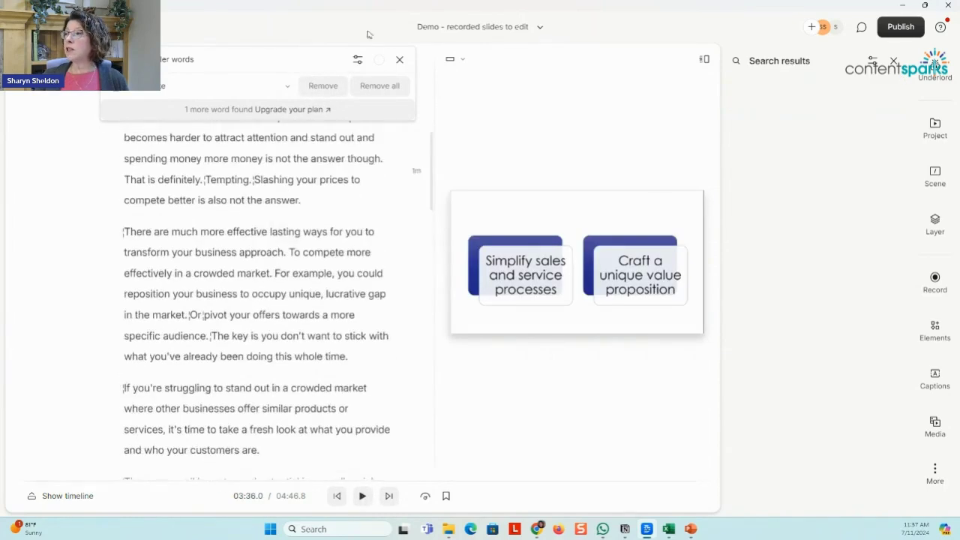
click(400, 60)
scroll(300, 189, up, 5)
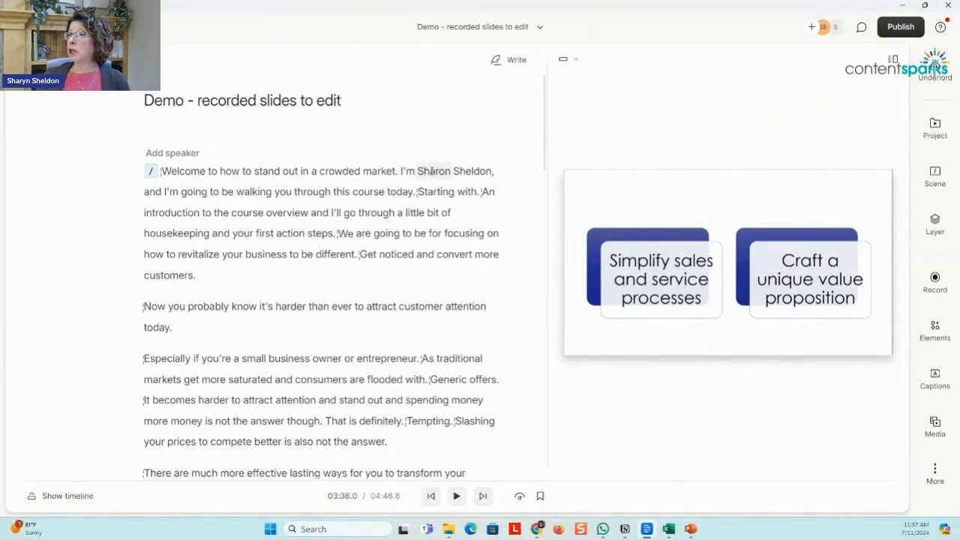
- Correct the spelling of the presenter's first name in the opening sentence
double_click(434, 173)
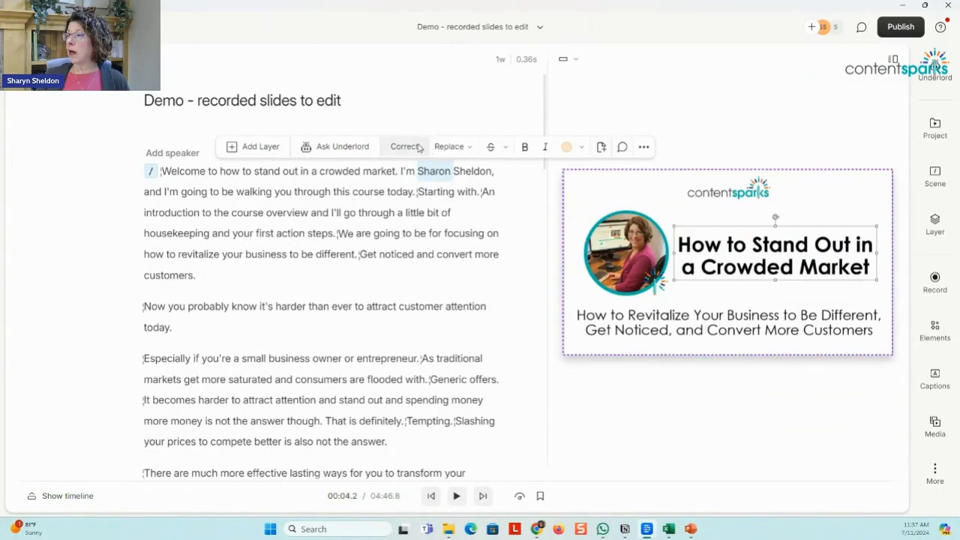
click(411, 147)
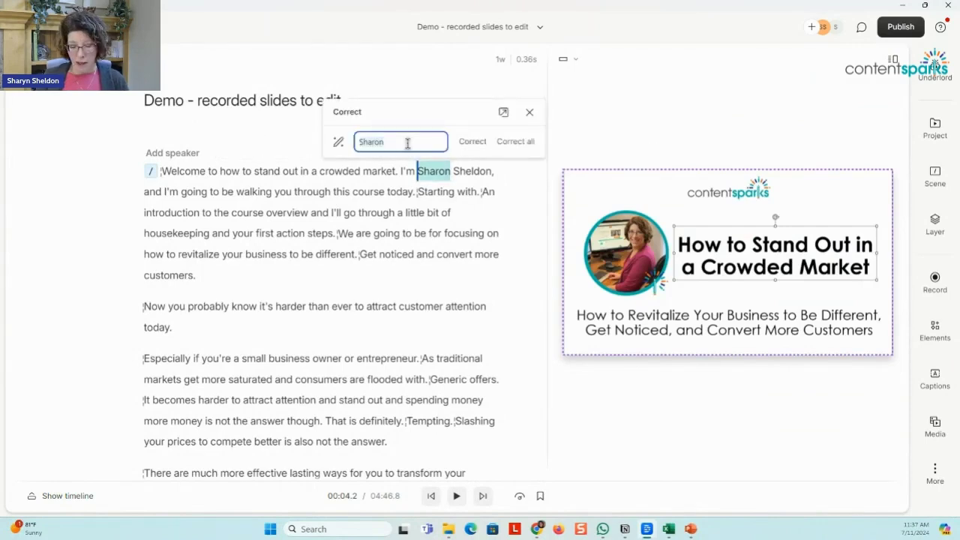
text(Sharyn)
key(Return)
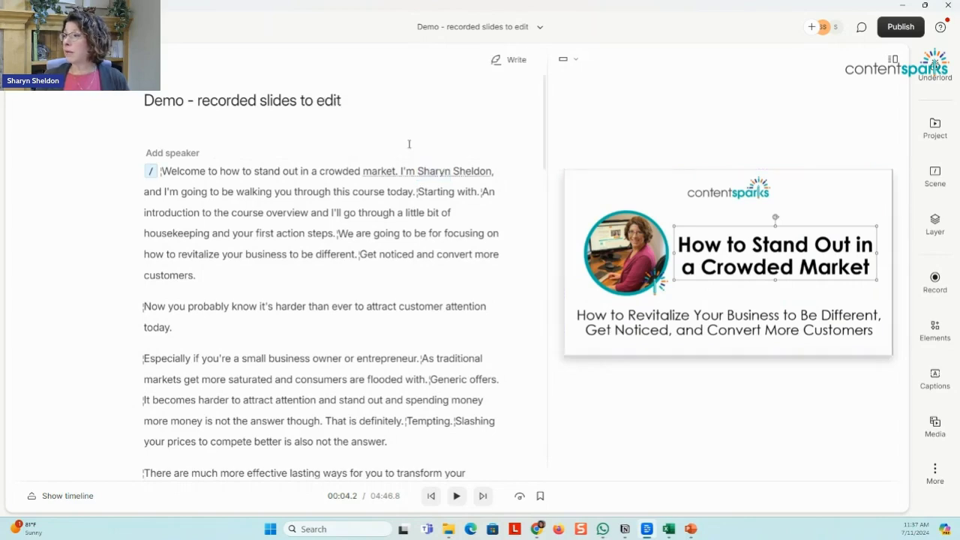
scroll(352, 291, down, 5)
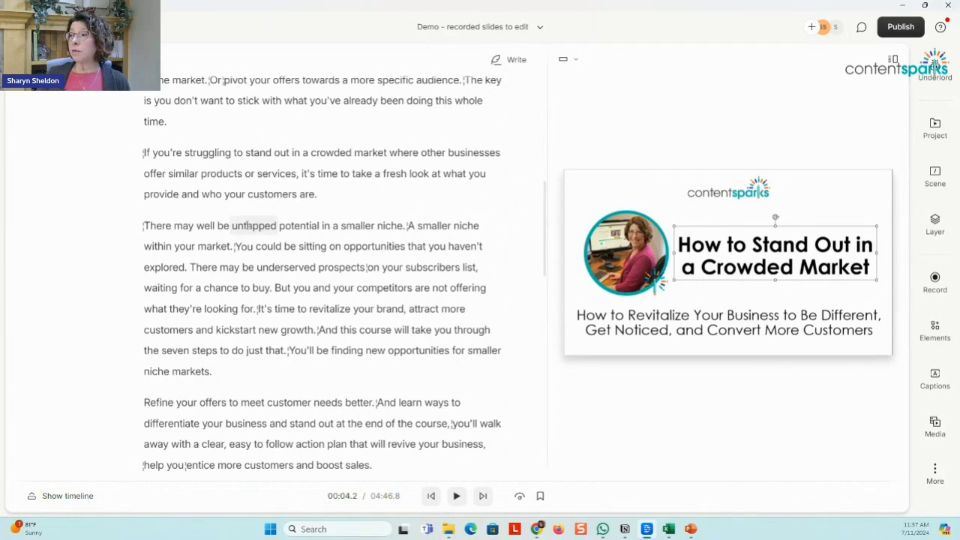
- Insert scene breaks before 'So it won't be overwhelming' and 'Use the action guide'
scroll(248, 225, down, 3)
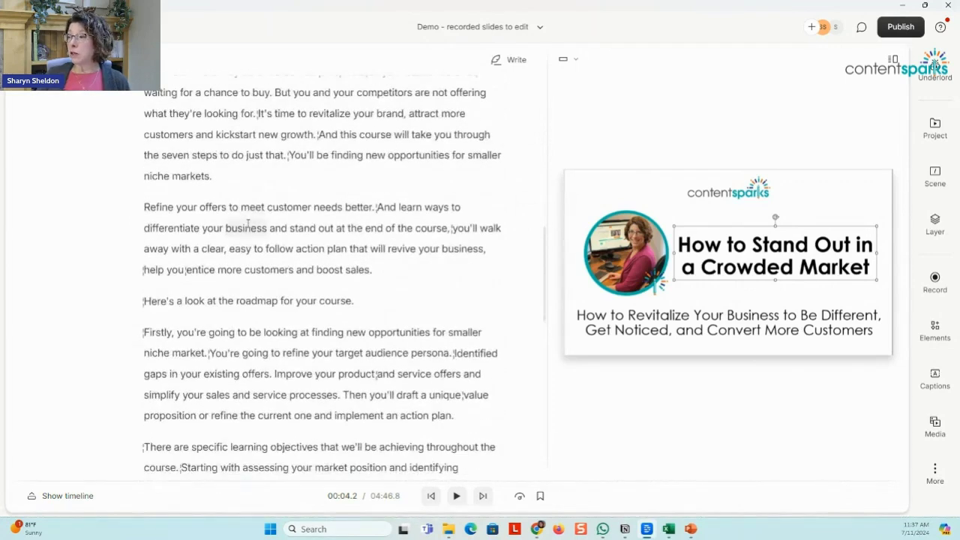
scroll(248, 223, down, 1)
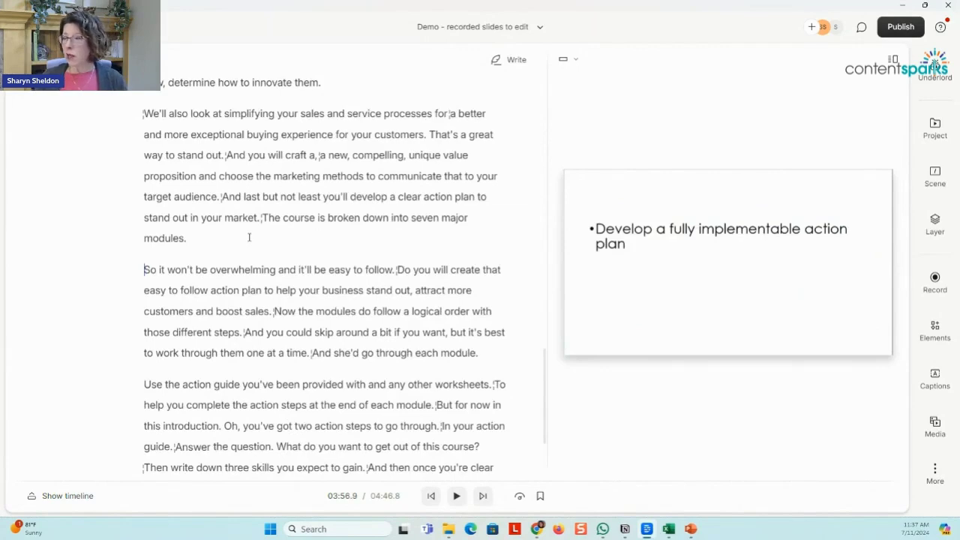
text(/)
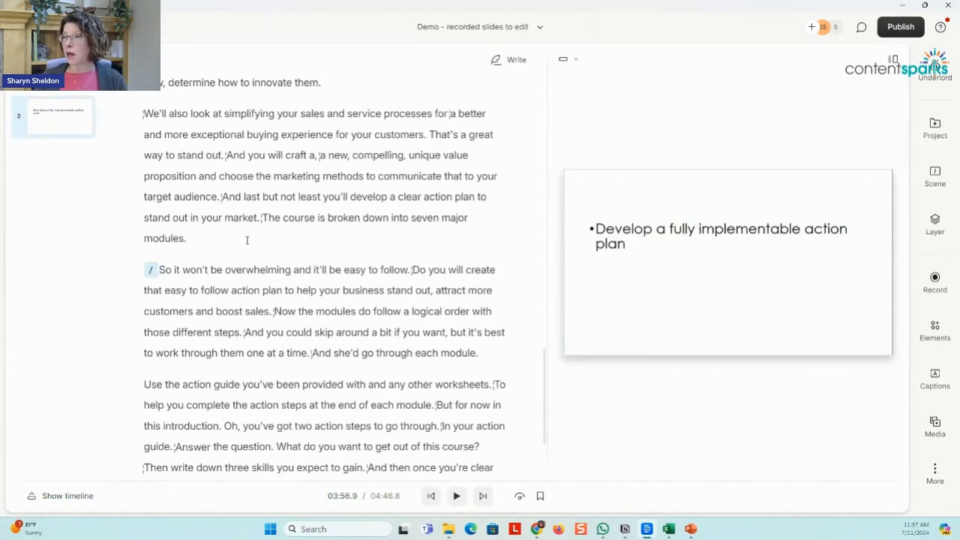
key(Down)
key(Down)
key(Down)
key(Down)
key(Down)
text(/)
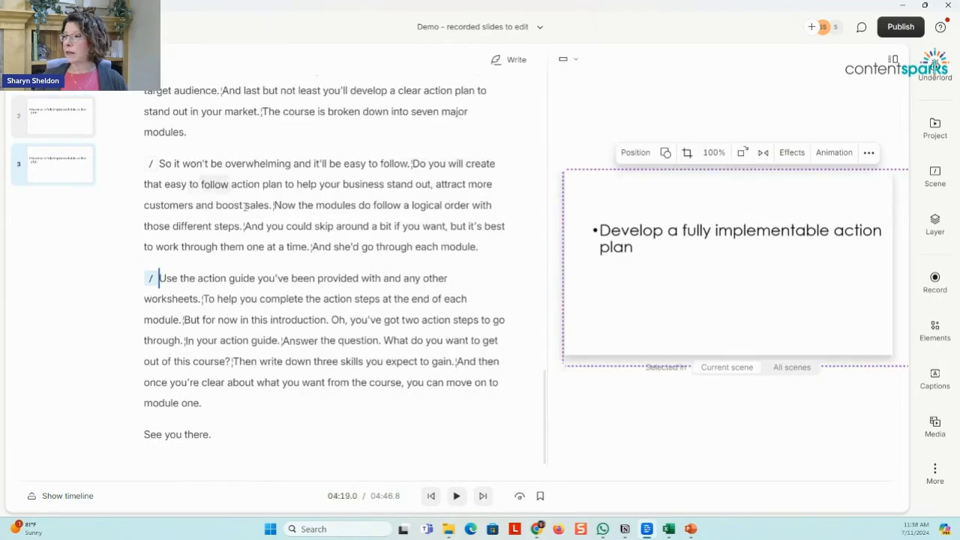
scroll(285, 229, up, 10)
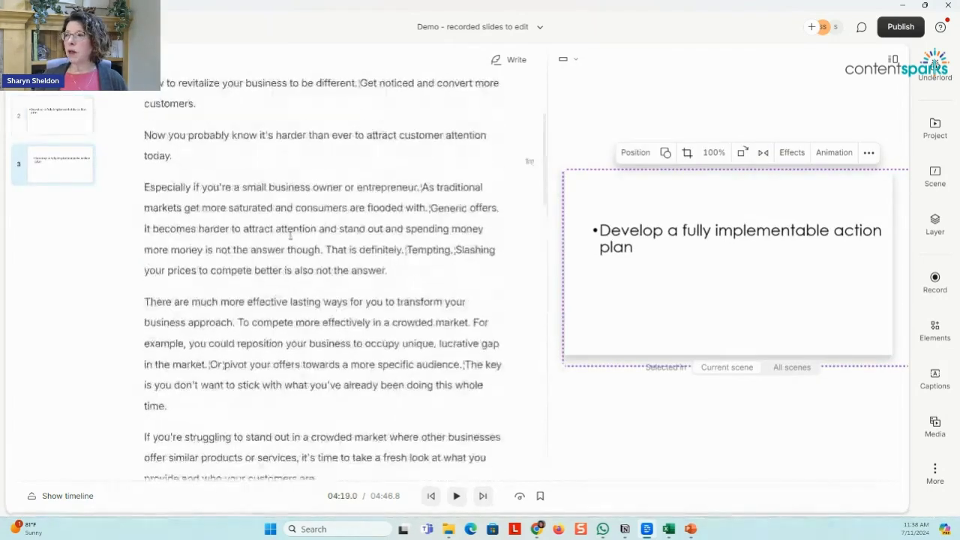
scroll(289, 235, up, 3)
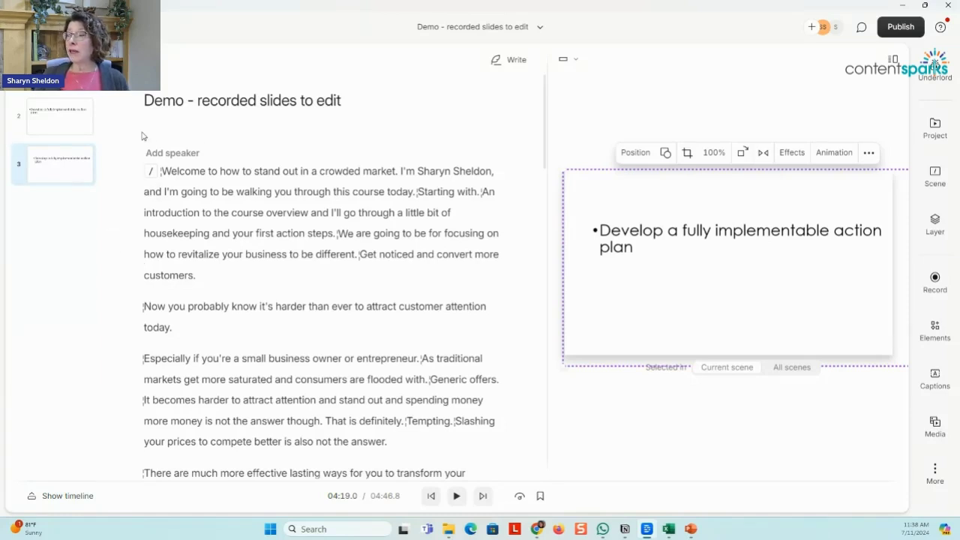
- Add a blank scene before 'Welcome', ahead of the opening scene marker, by typing /
click(162, 172)
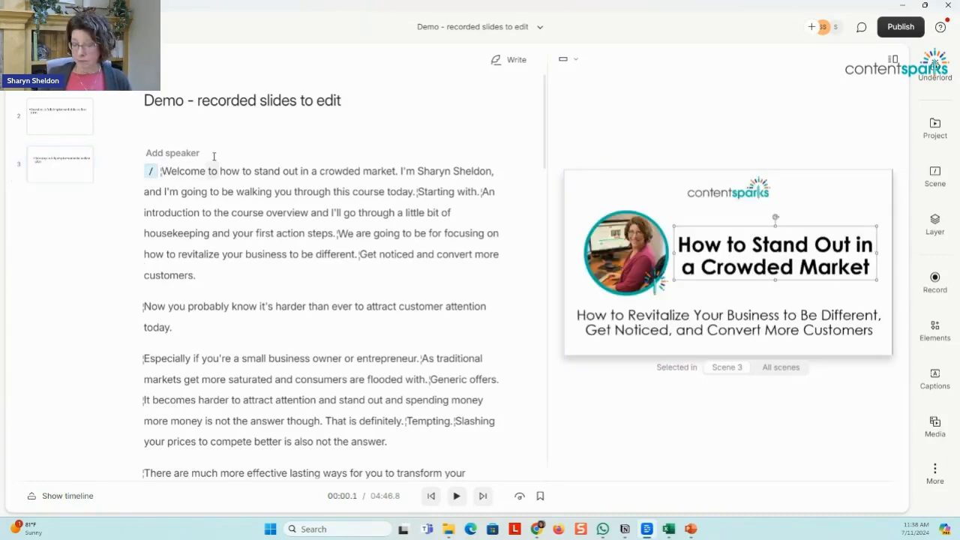
key(Left)
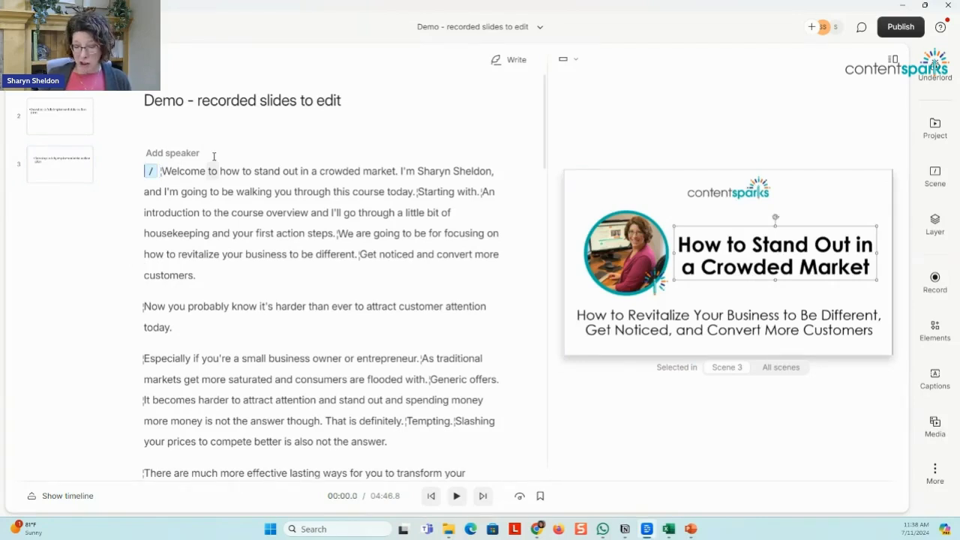
text(/)
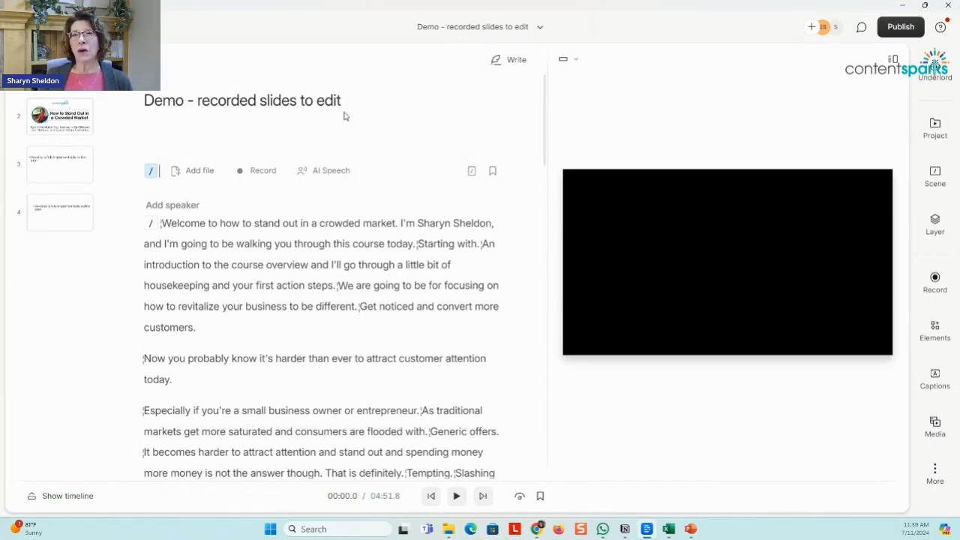
click(262, 171)
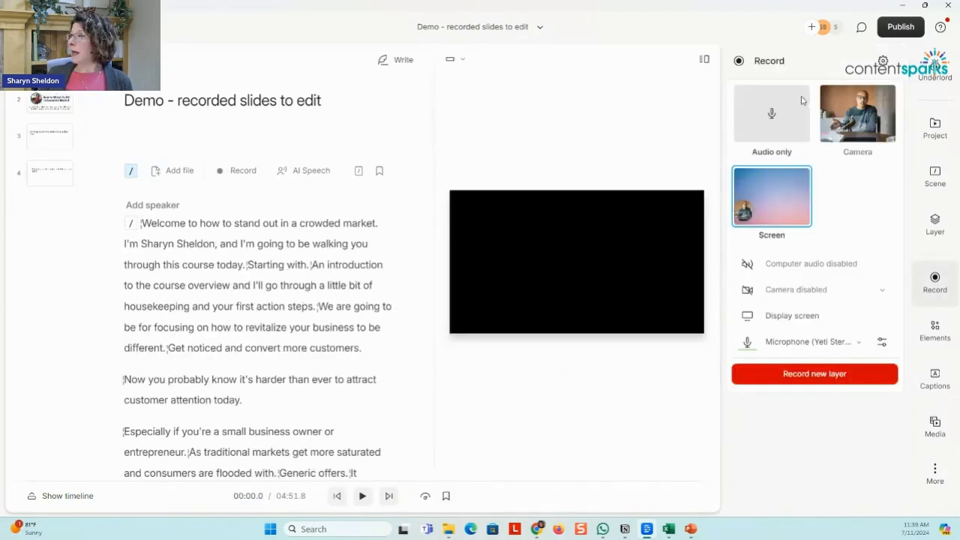
click(872, 122)
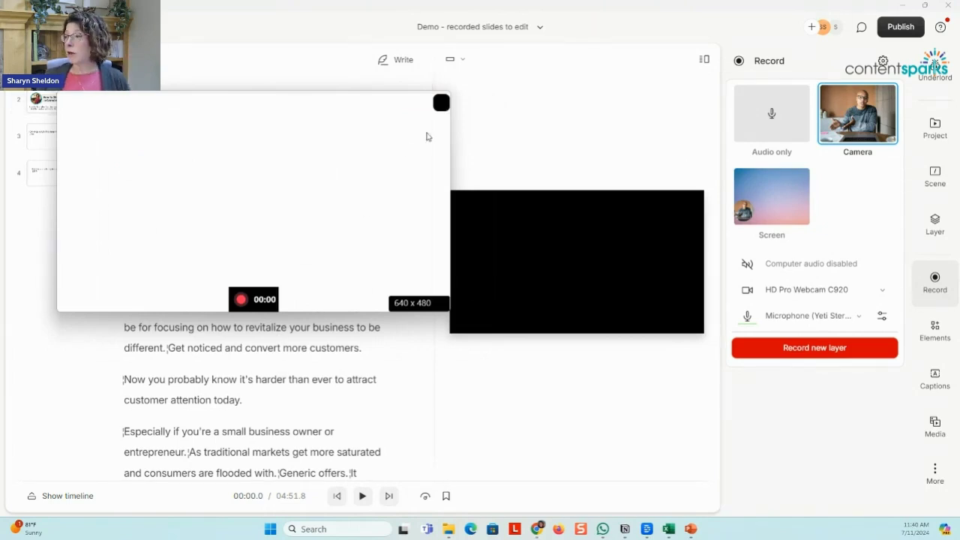
click(441, 103)
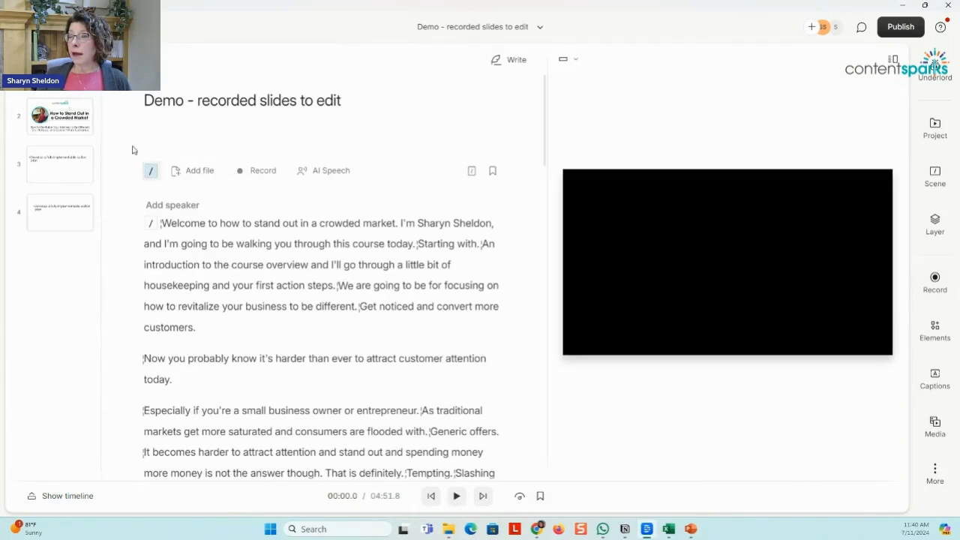
click(149, 171)
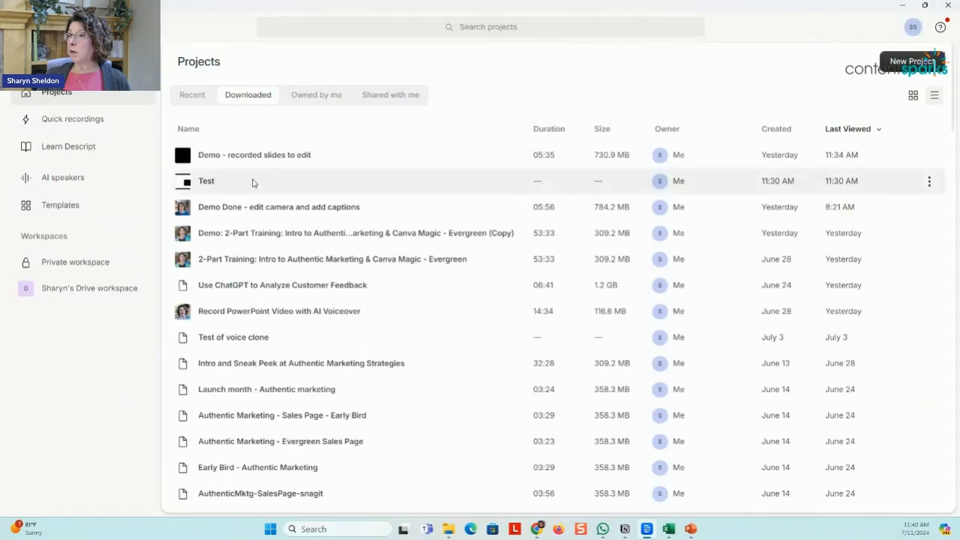
- Open the Demo Done camera and captions project, trying then removing an empty opening scene
click(224, 206)
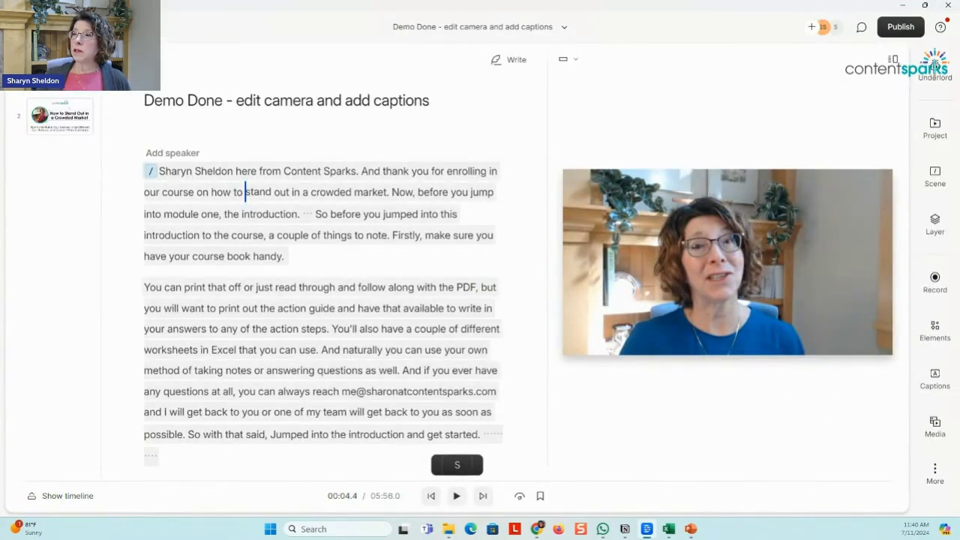
click(159, 171)
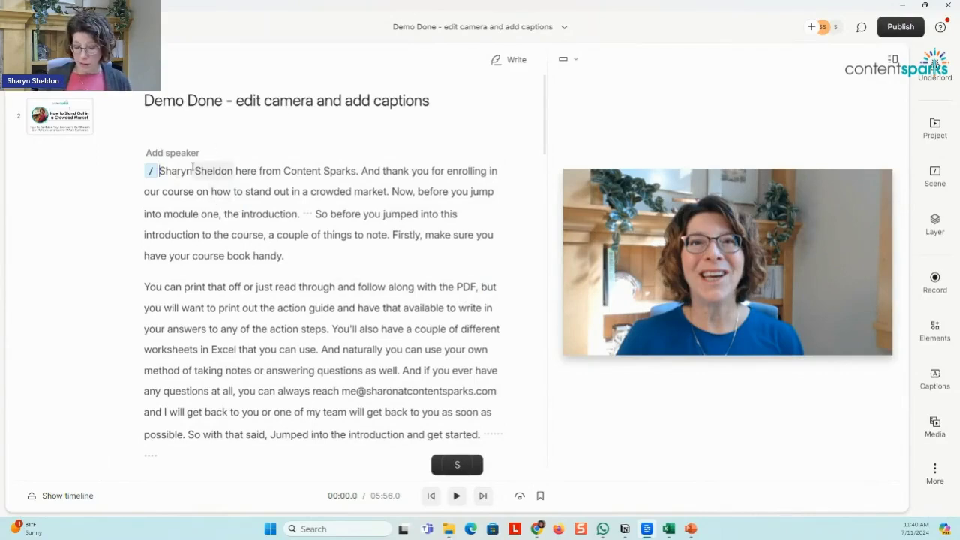
key(Return)
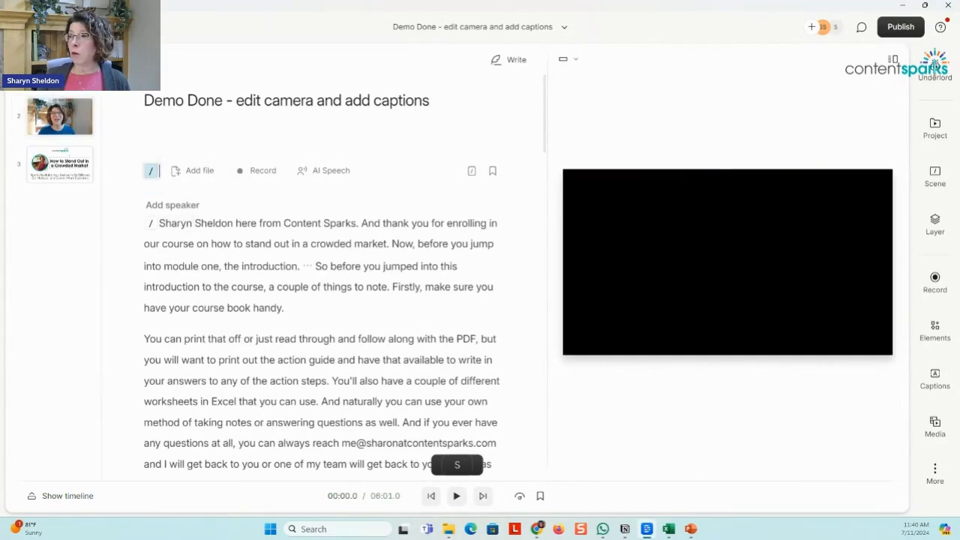
key(BackSpace)
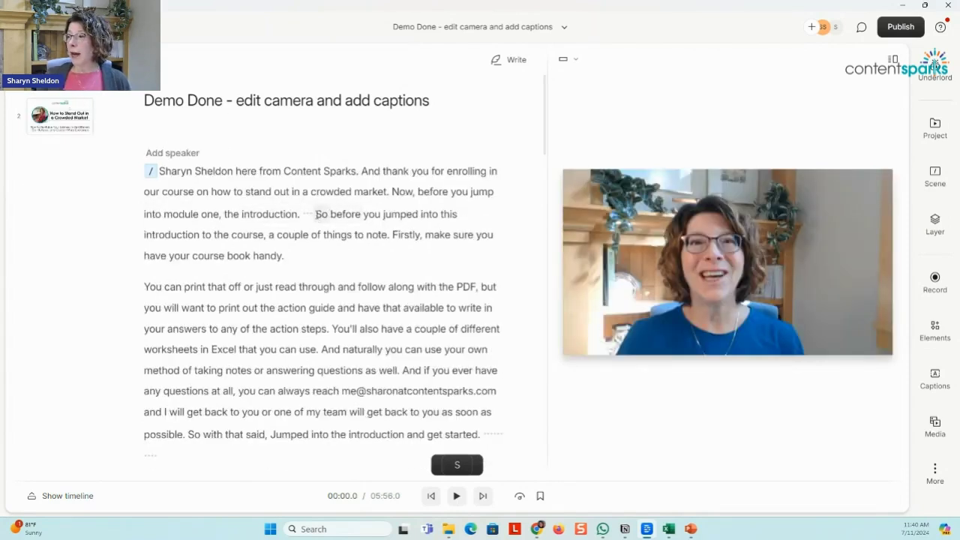
- Delete the pause and the word 'So' at the start of the camera intro
click(318, 214)
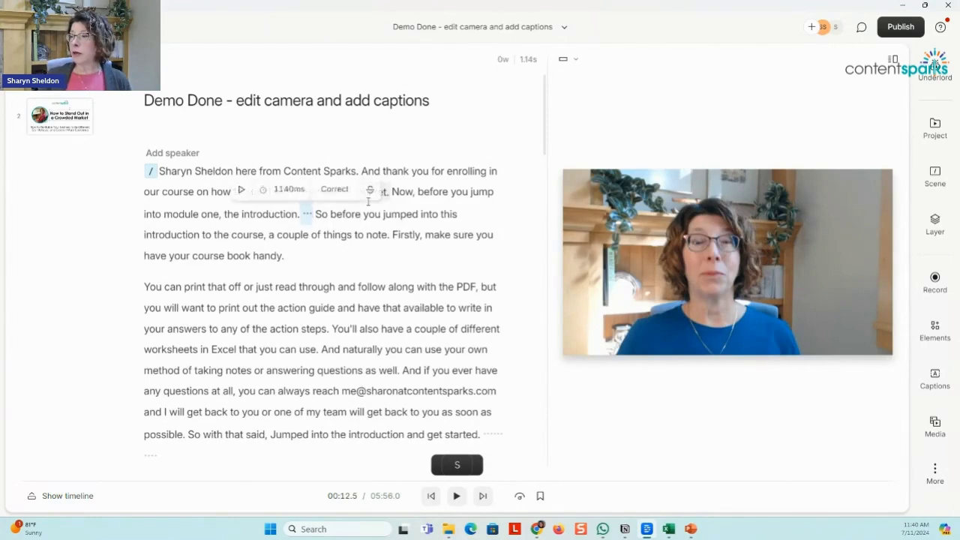
key(BackSpace)
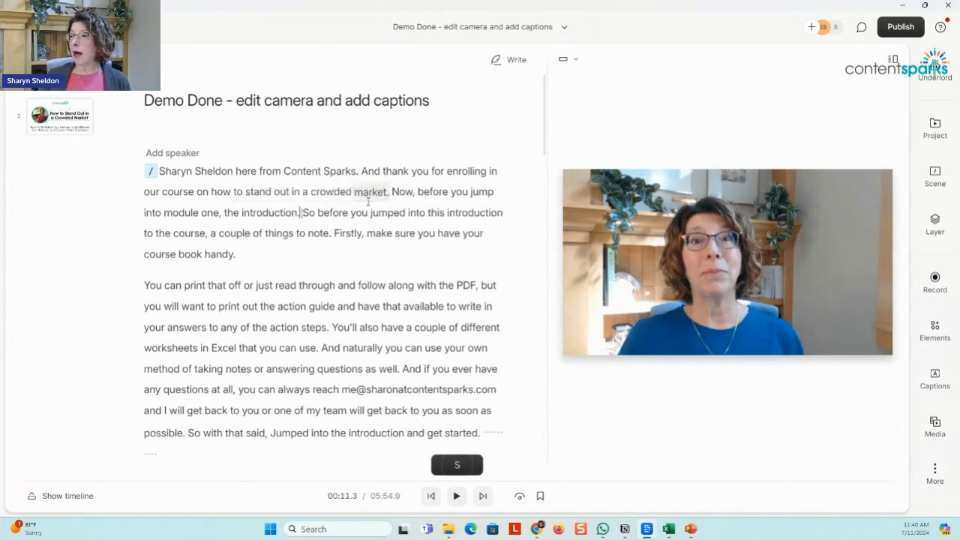
double_click(309, 211)
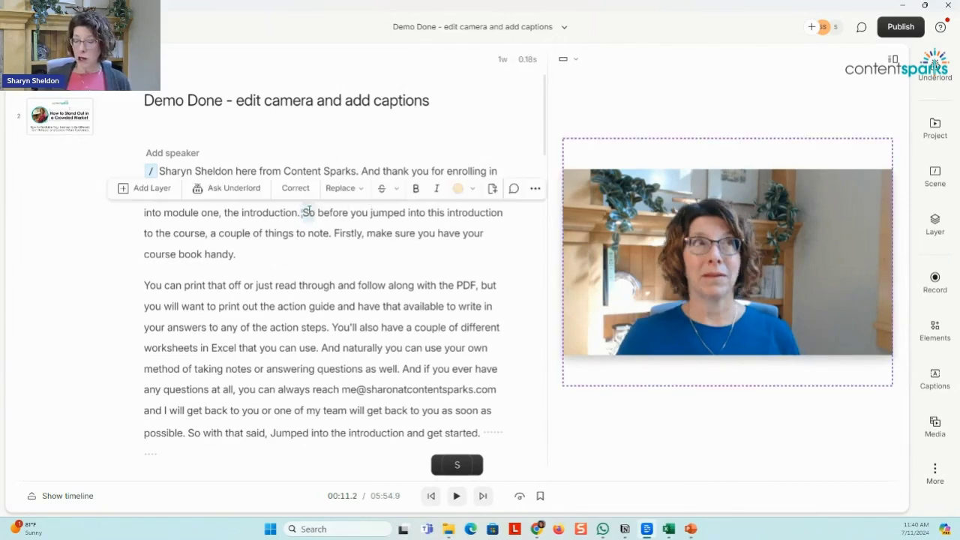
key(BackSpace)
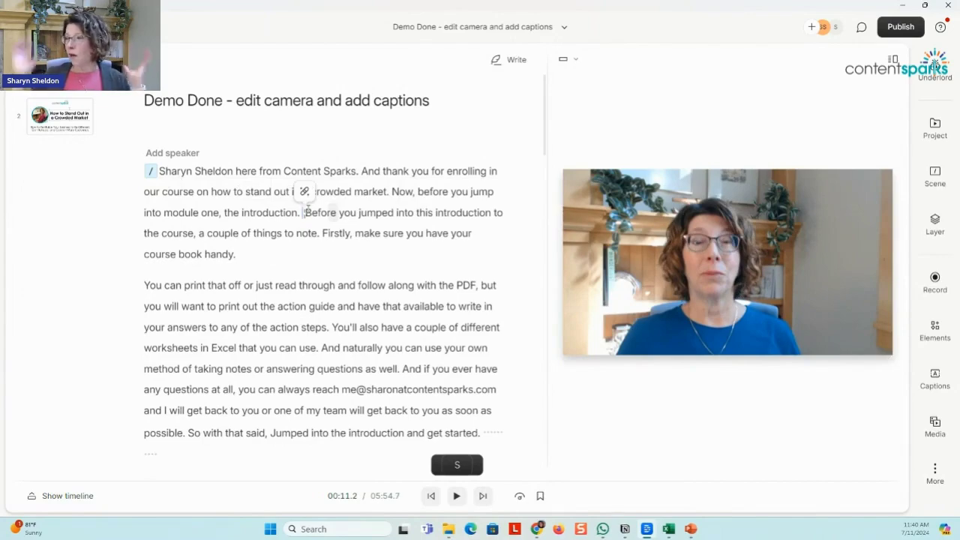
- Delete the pause after 'started.' and keep the title scene break on its own line
scroll(211, 280, down, 8)
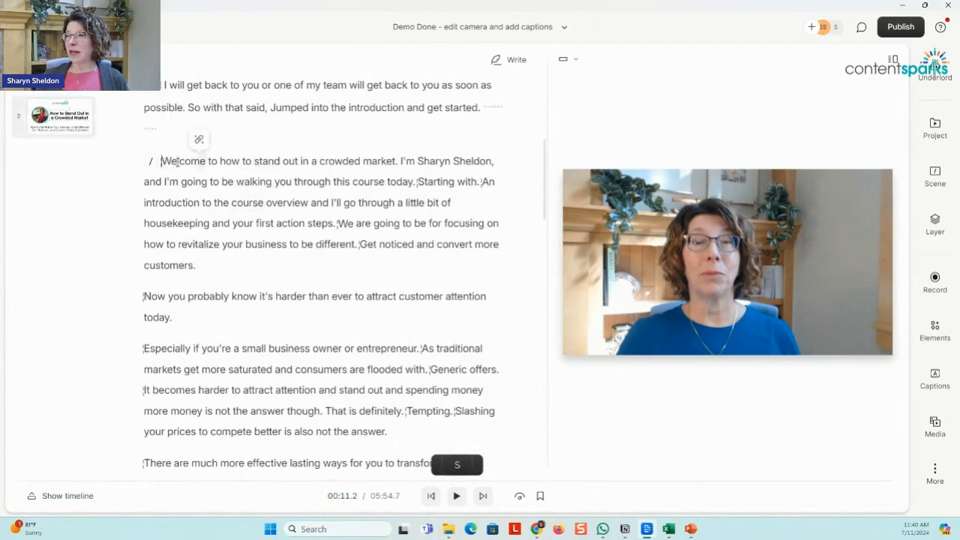
click(162, 161)
click(225, 110)
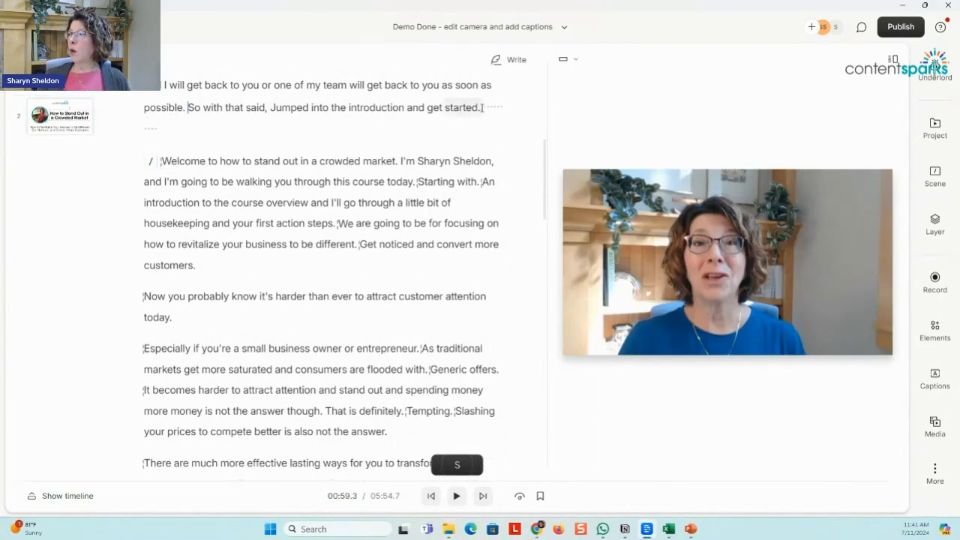
click(510, 102)
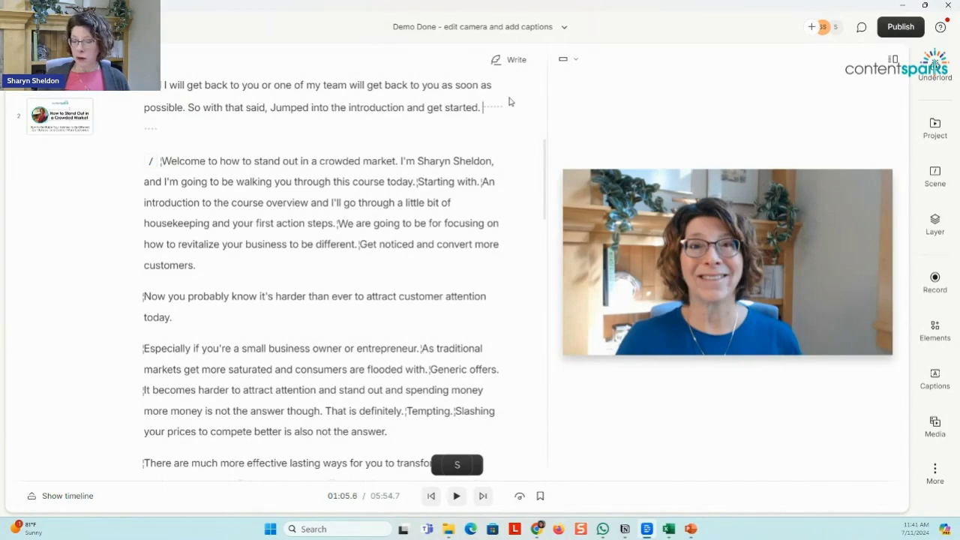
click(509, 101)
key(Delete)
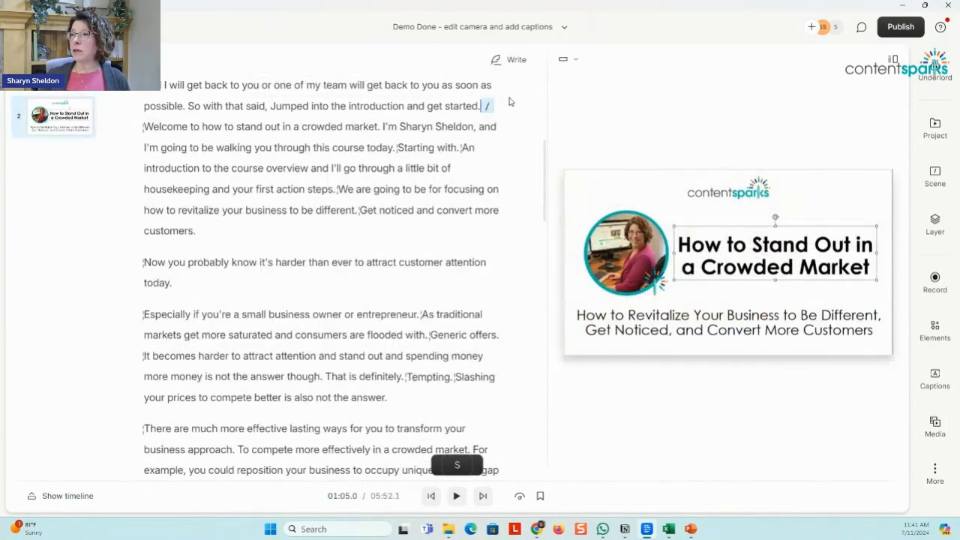
key(space)
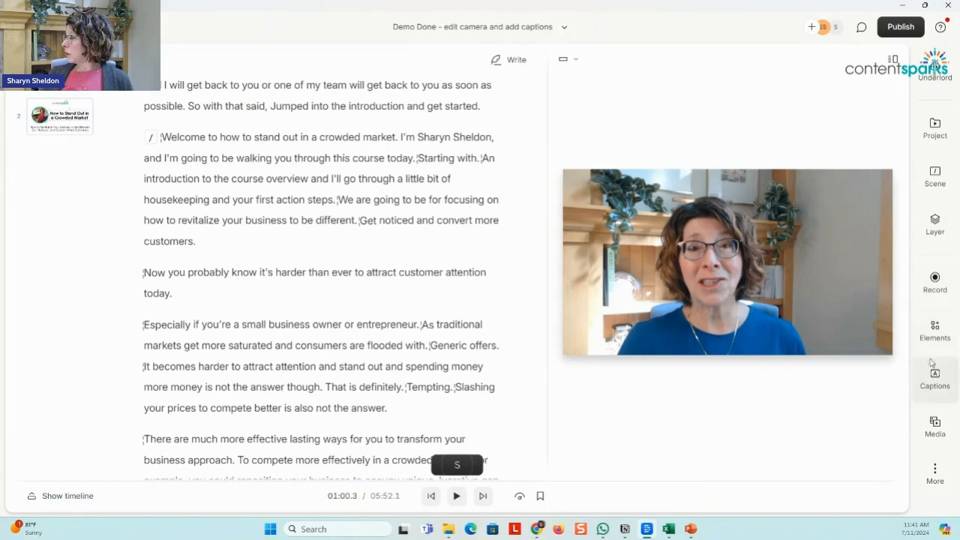
- Add a Fade transition to the camera intro scene
click(934, 176)
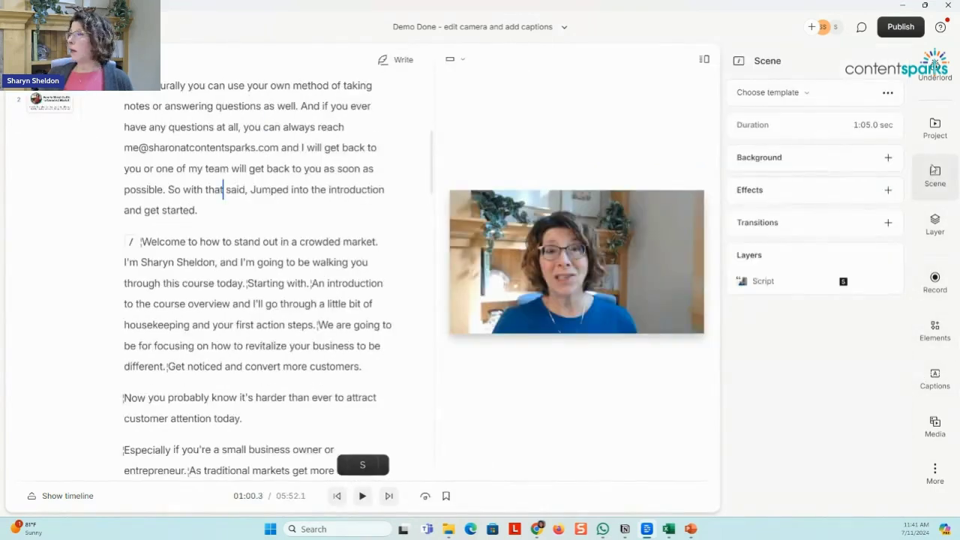
click(887, 224)
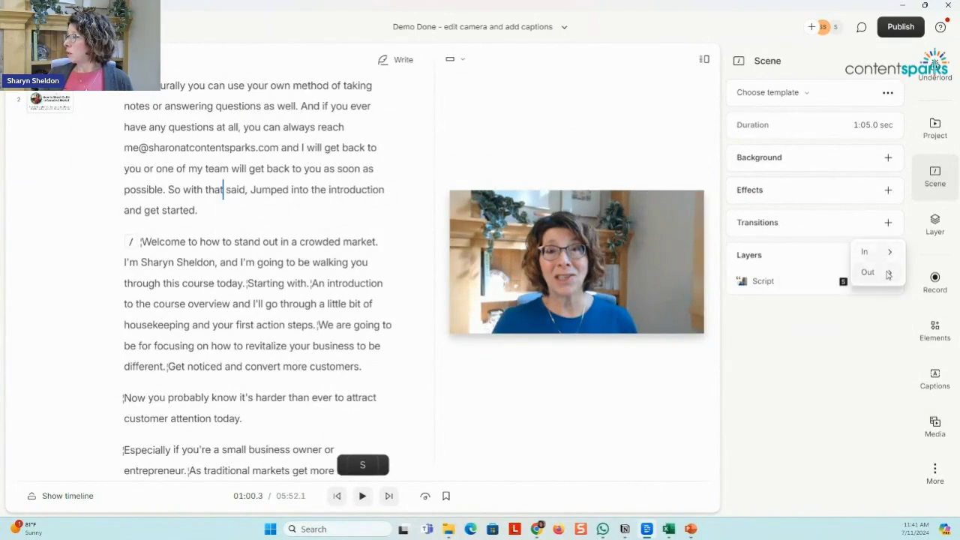
mouse_move(887, 275)
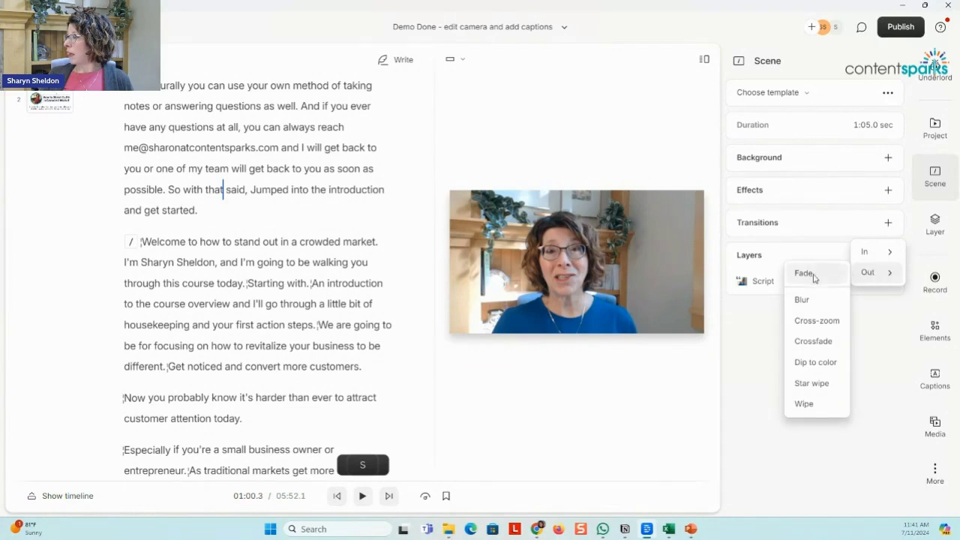
click(802, 274)
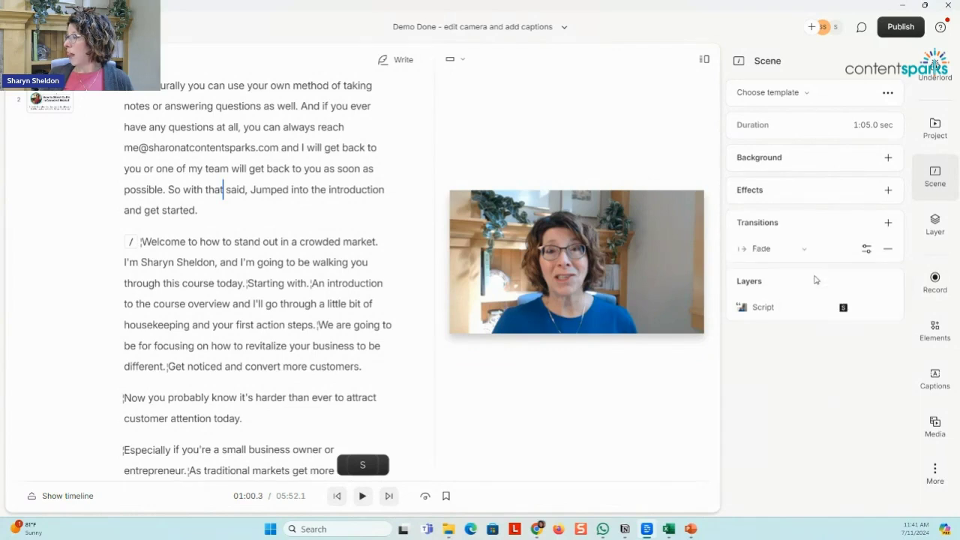
- Preview playback across the fade into the title slide
click(145, 210)
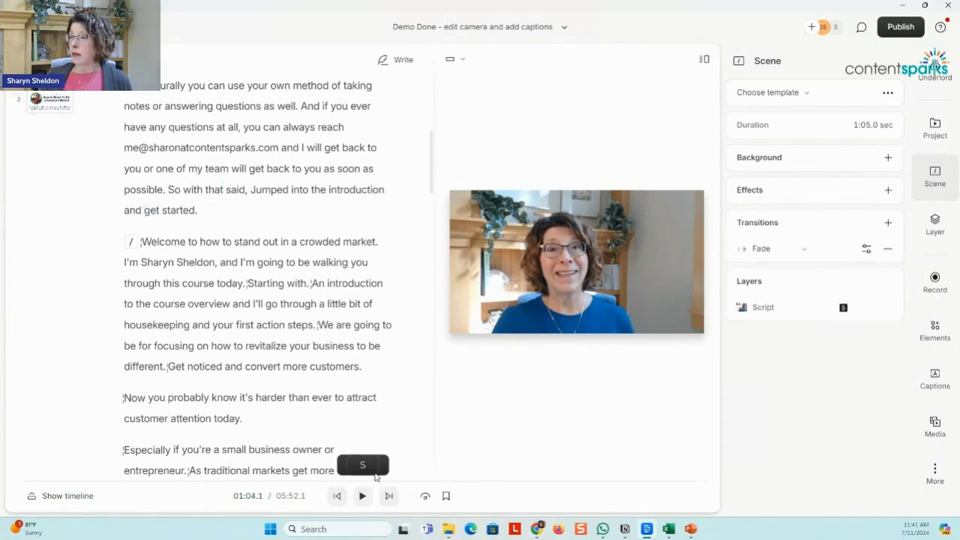
click(124, 210)
click(362, 496)
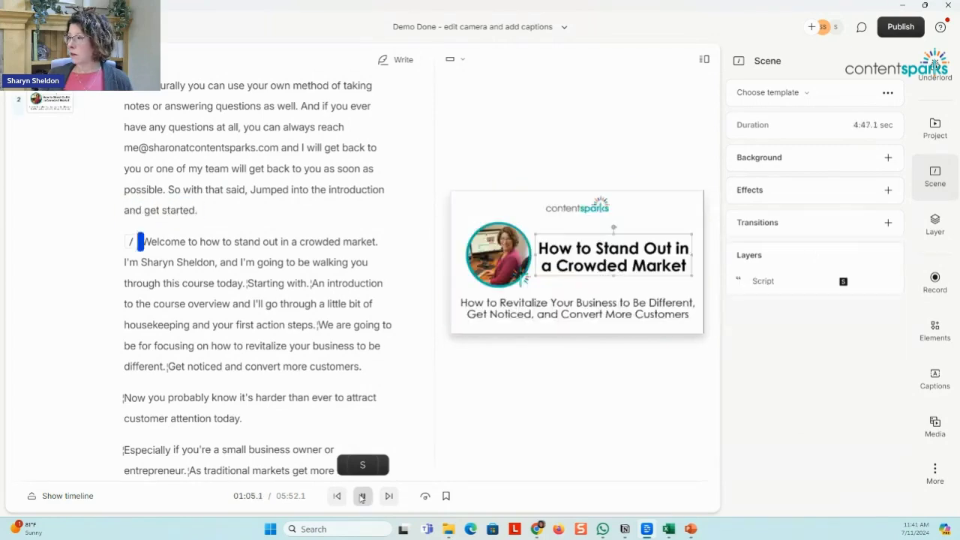
click(362, 496)
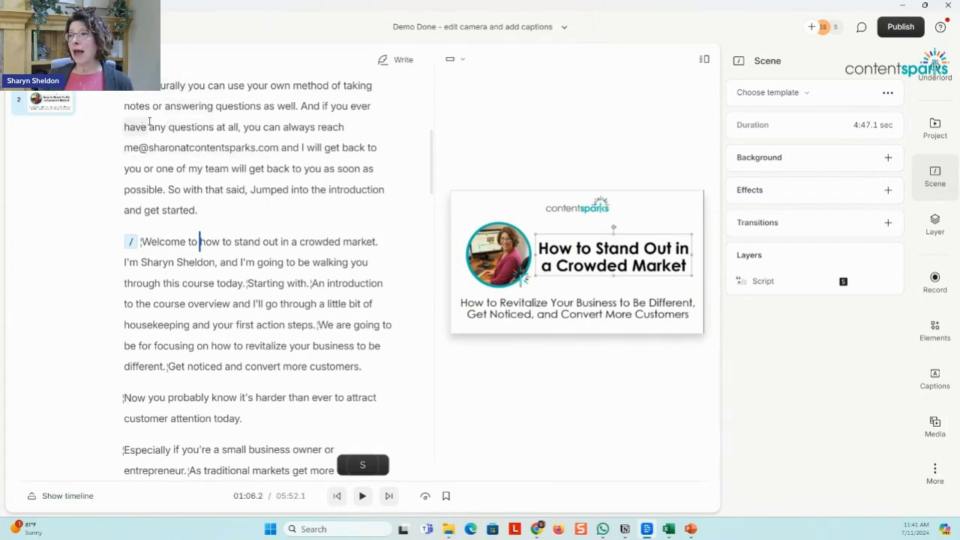
- Scroll through the Demo Done script to review it
scroll(223, 304, down, 3)
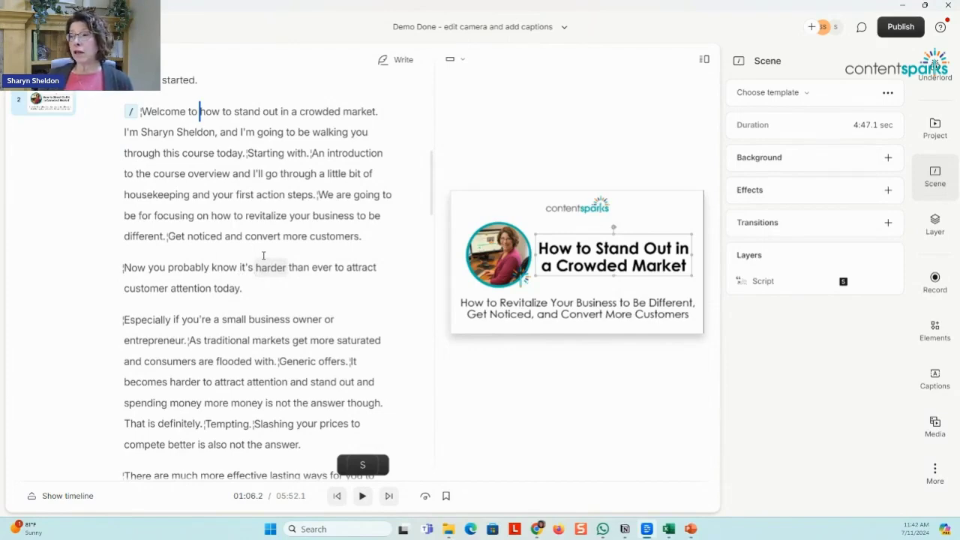
scroll(263, 255, down, 10)
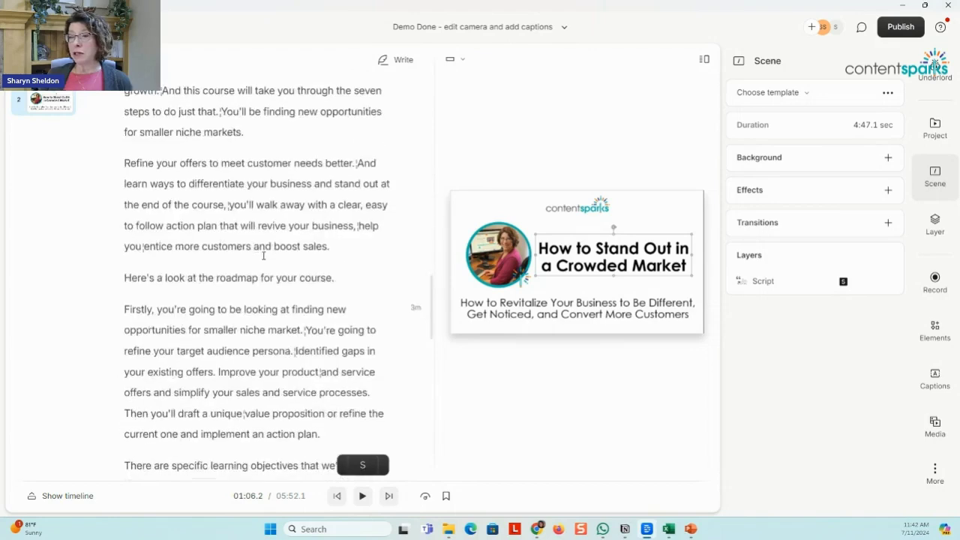
scroll(263, 256, down, 5)
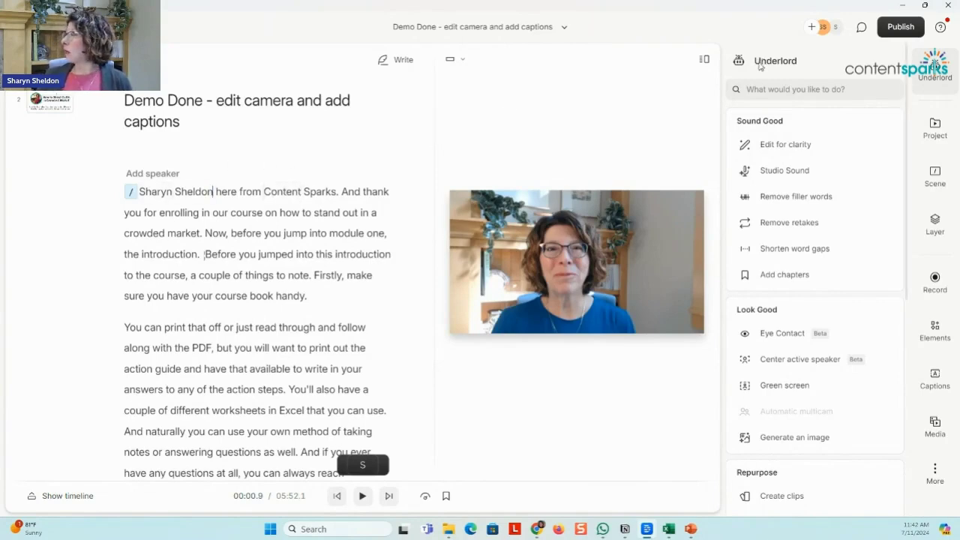
- Apply the Karaoke classic caption style and nudge the captions slightly lower
click(935, 379)
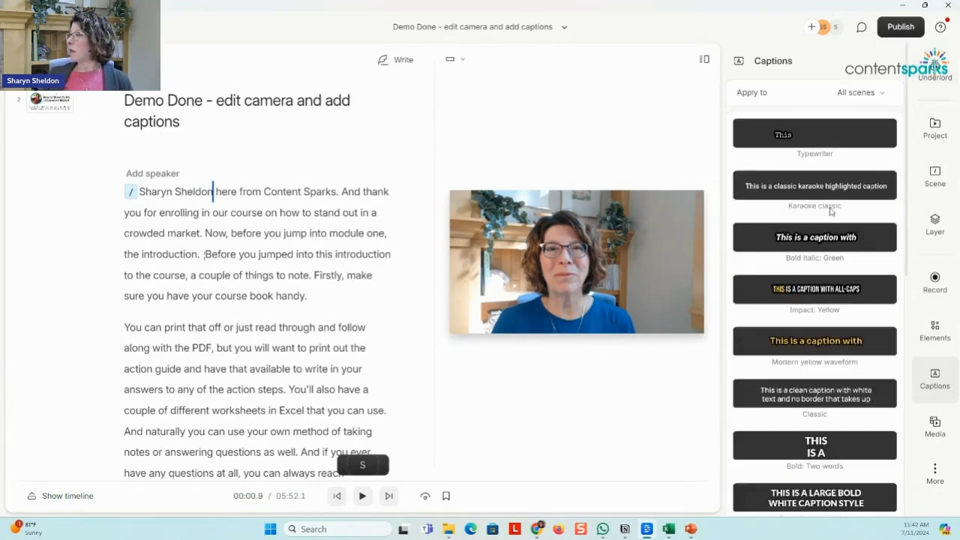
click(796, 187)
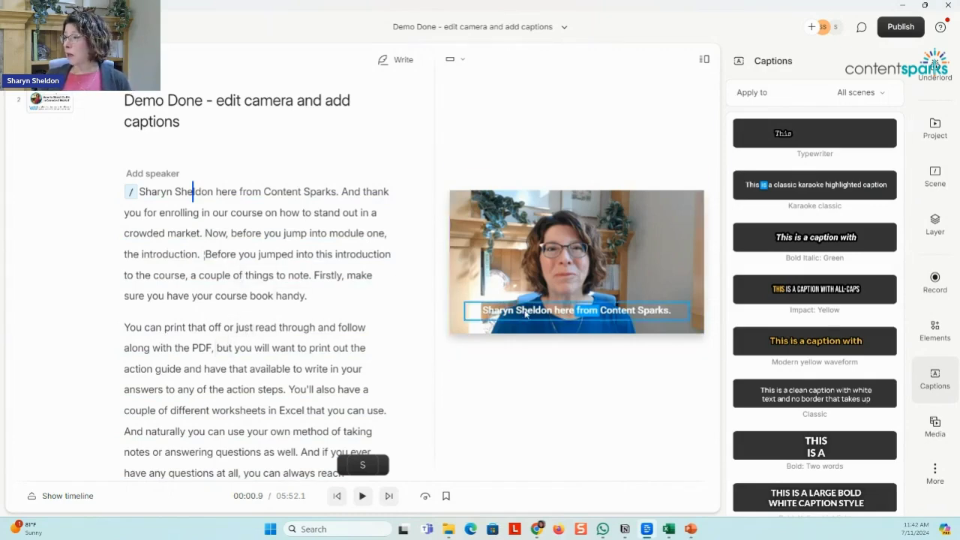
drag(528, 314, 531, 319)
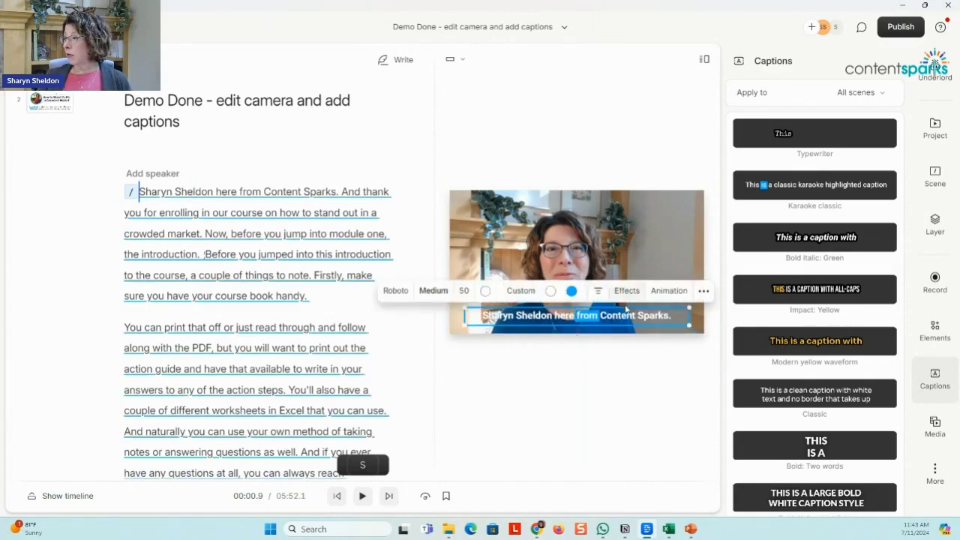
- Try dark blue and light blue caption text, then keep it white
click(552, 290)
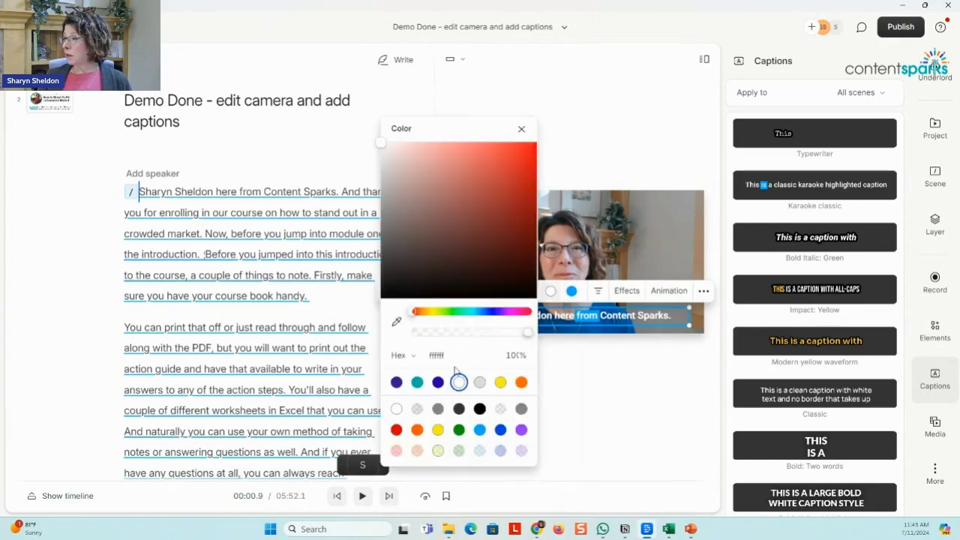
click(438, 382)
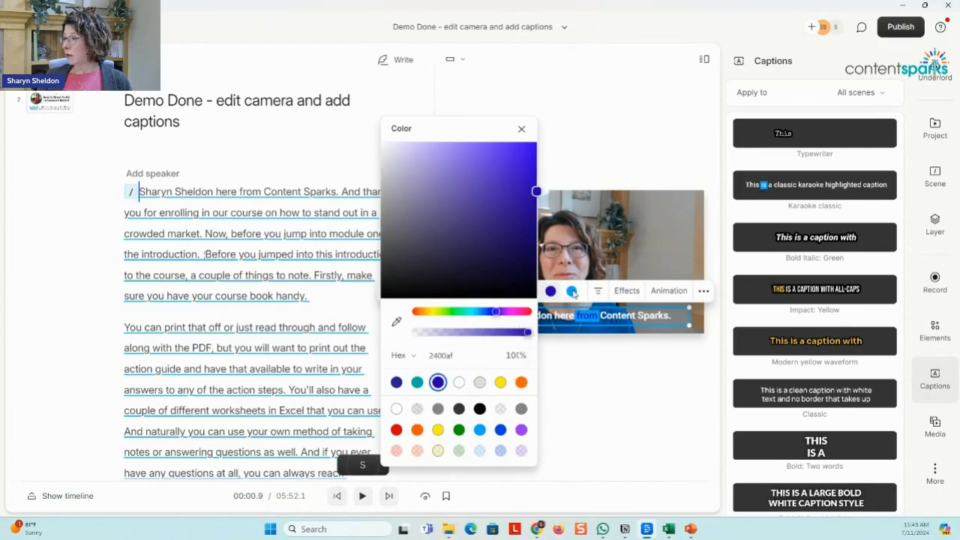
click(480, 430)
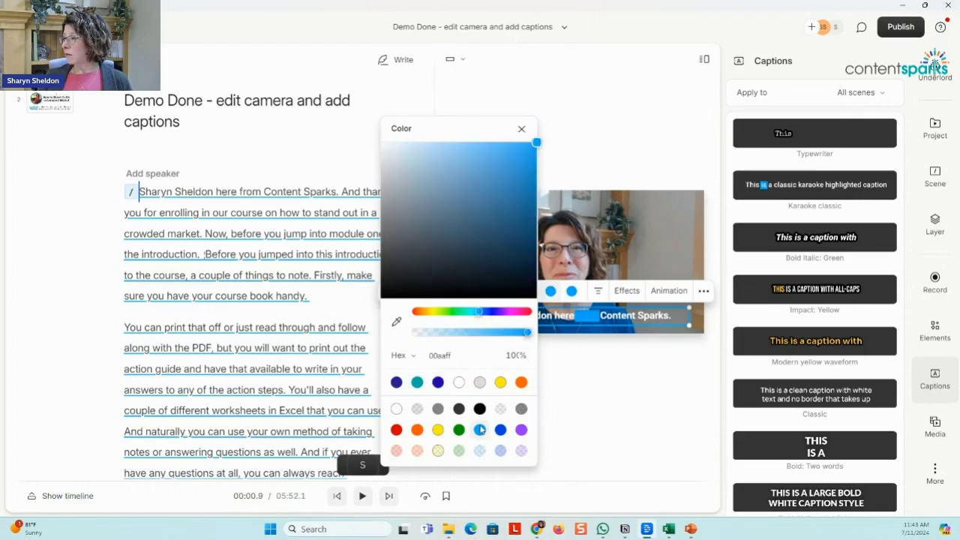
click(459, 383)
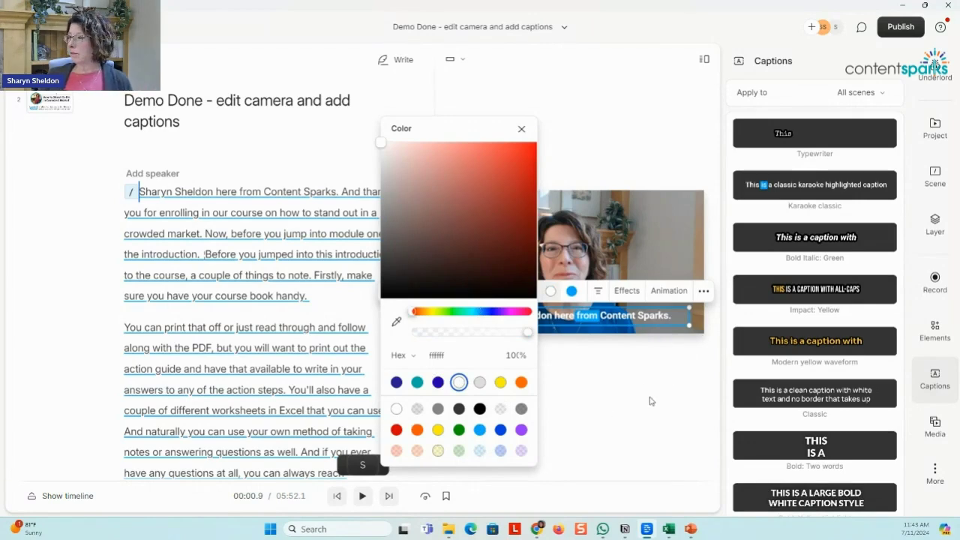
click(522, 129)
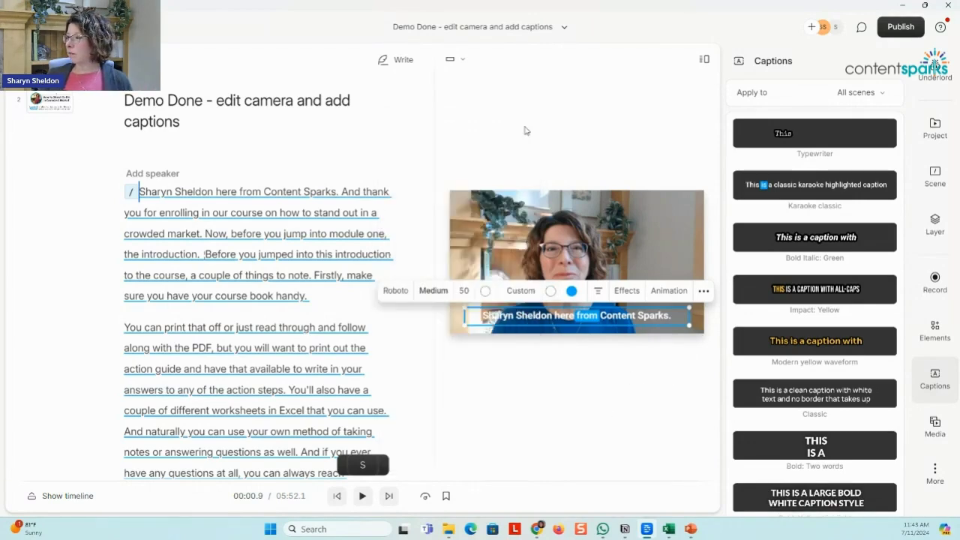
- Jump to scene 2 so the How to Stand Out in a Crowded Market slide shows
scroll(265, 325, down, 5)
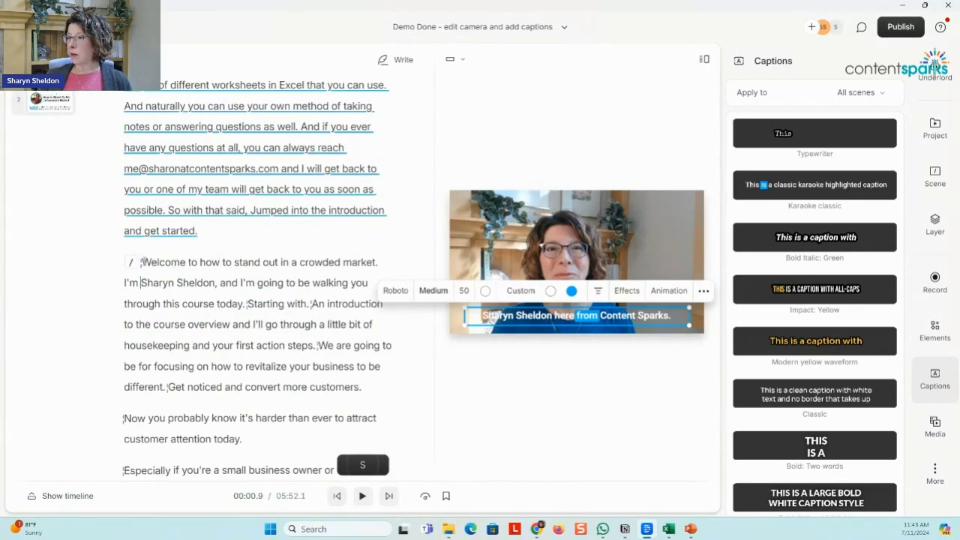
click(36, 101)
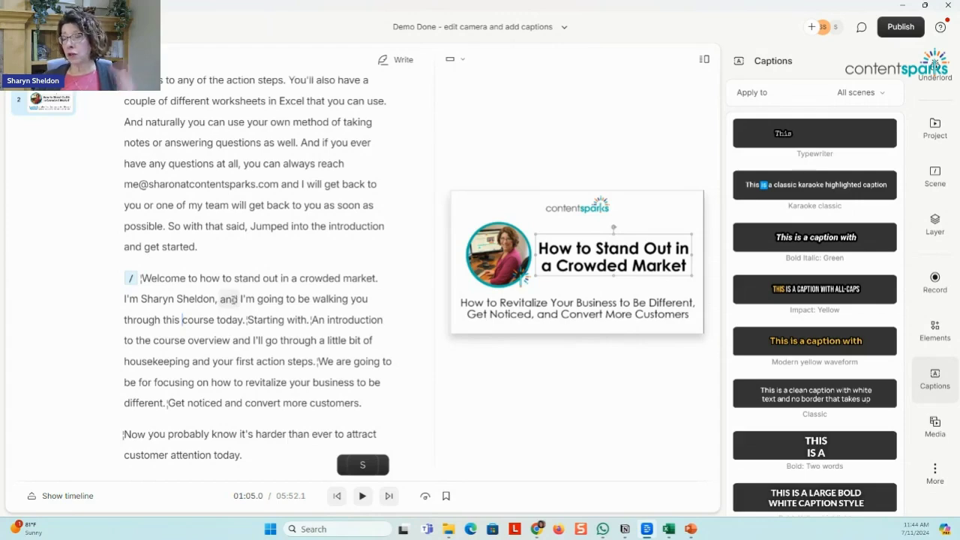
scroll(228, 300, down, 3)
scroll(267, 323, up, 7)
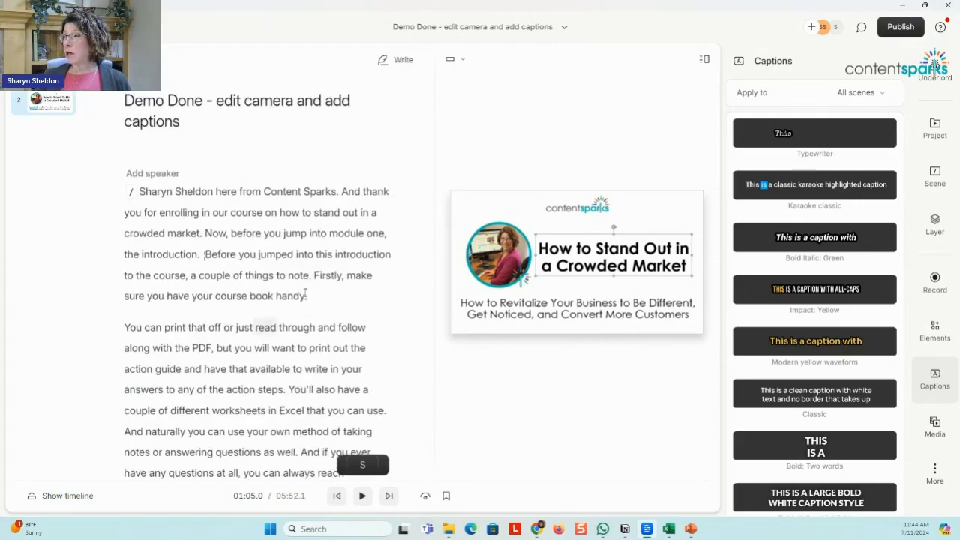
- Show the Publish options: public web link at Max resolution
click(904, 28)
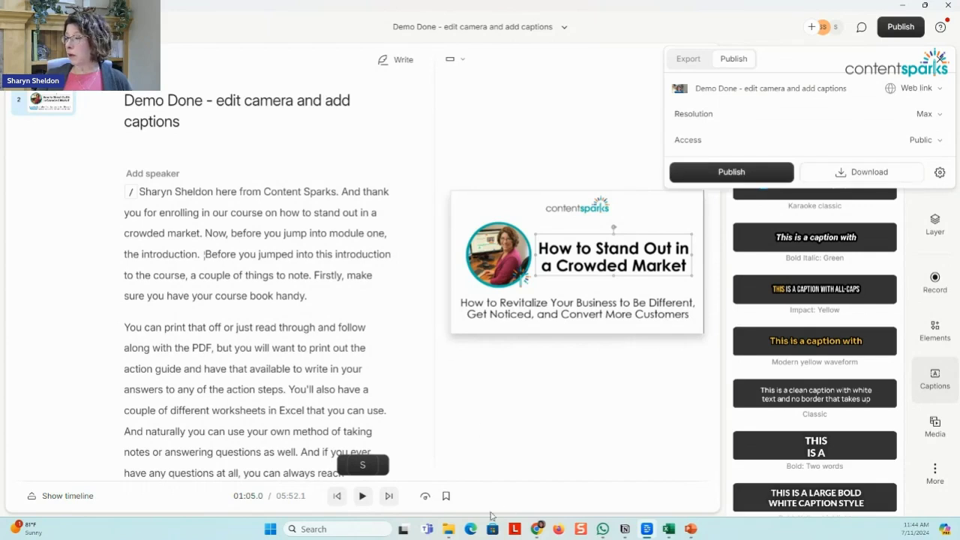
mouse_move(452, 535)
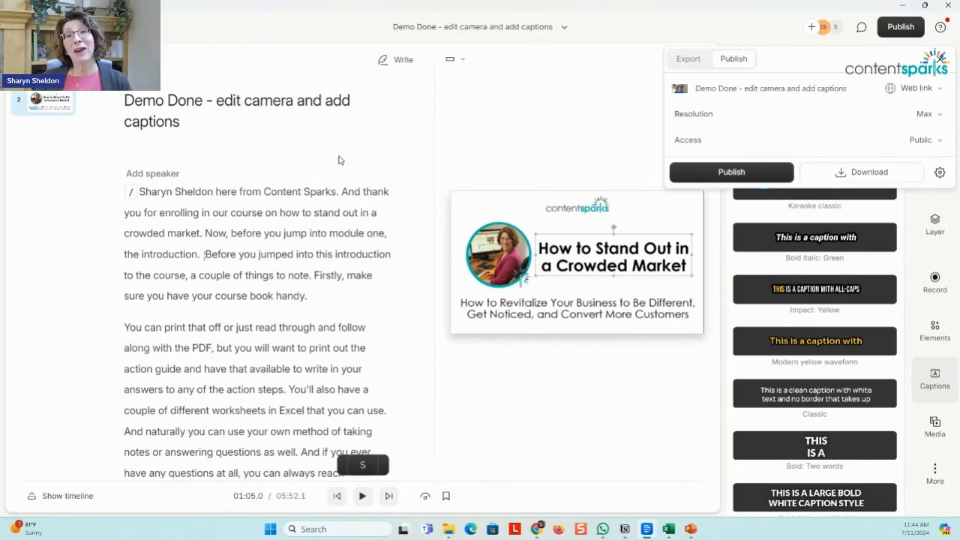
- Switch to the Creativity & Innovation Boosters (Demo) curriculum and scroll to the Introduction lesson's content
click(904, 5)
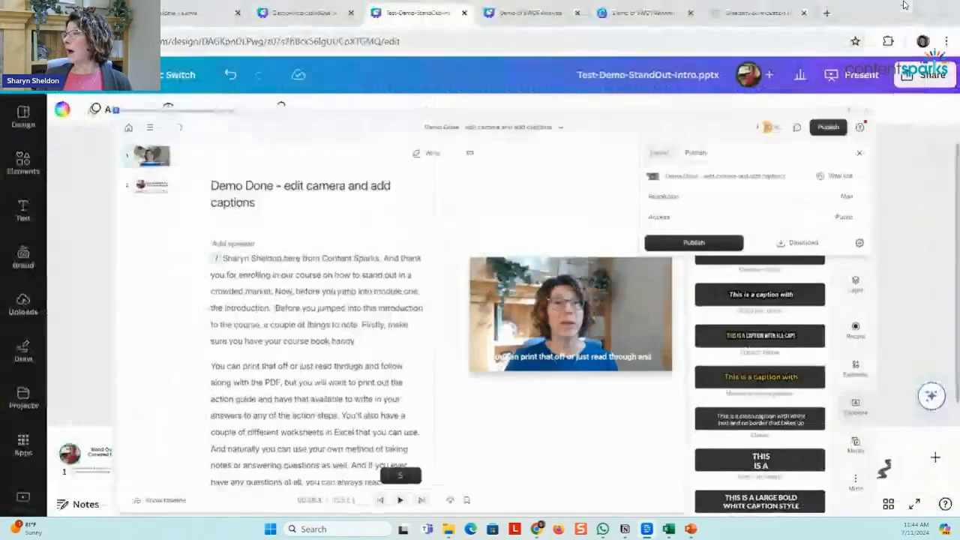
click(749, 13)
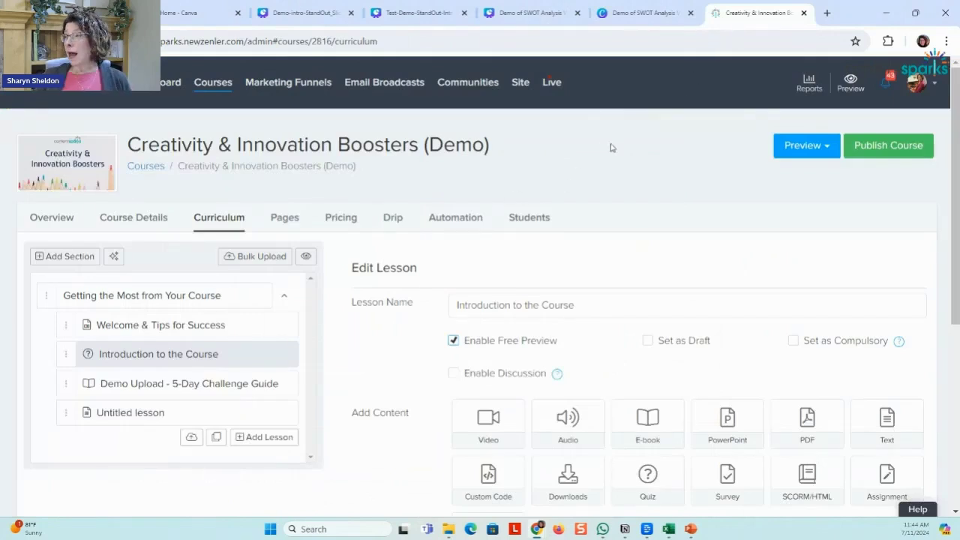
scroll(450, 218, down, 2)
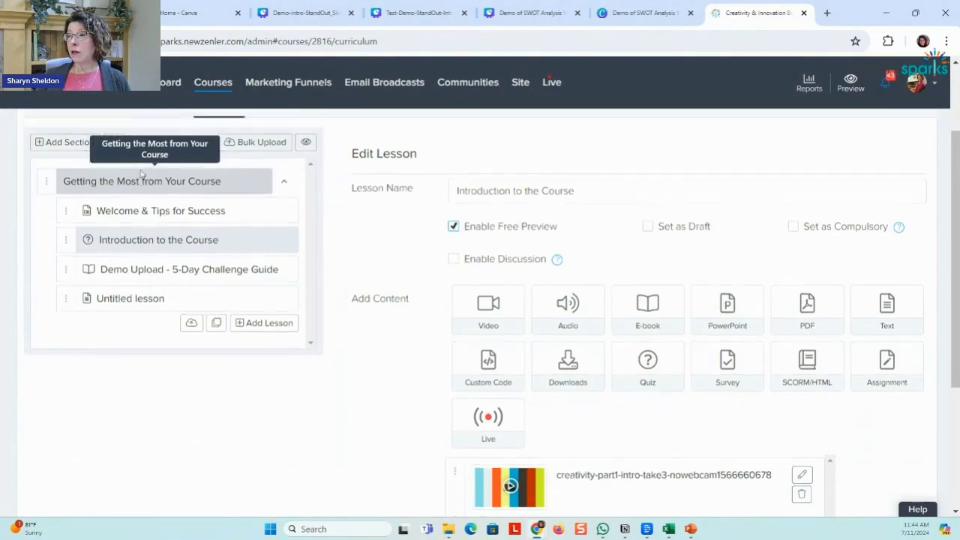
scroll(139, 174, up, 1)
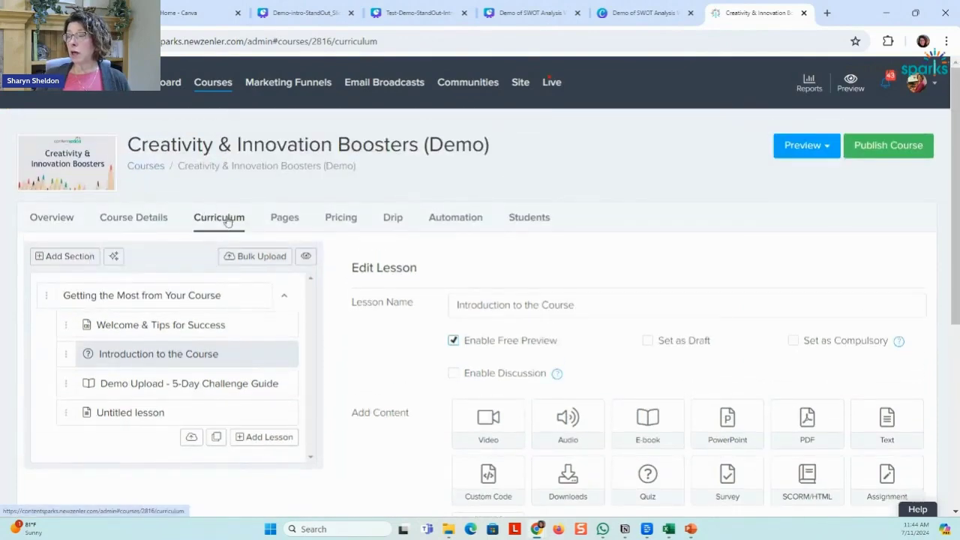
scroll(210, 371, down, 2)
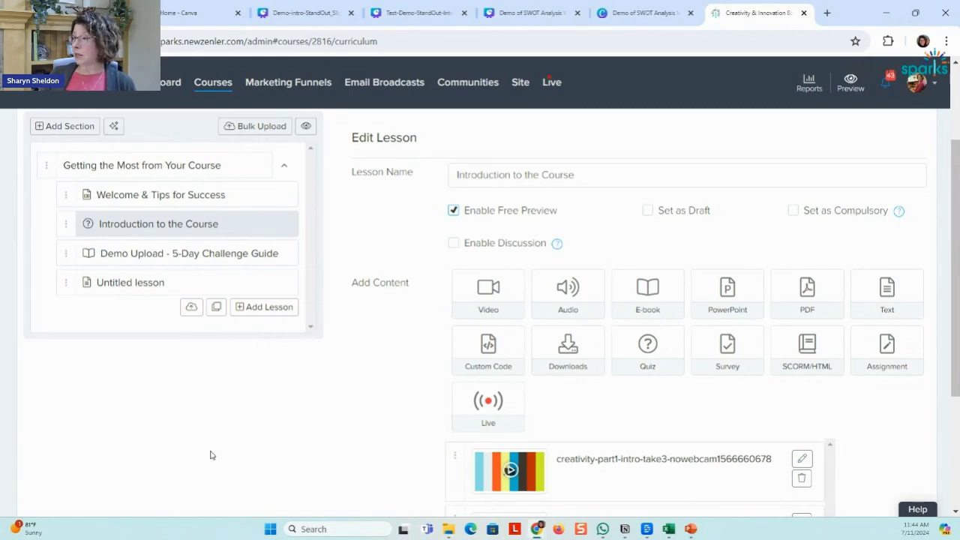
scroll(266, 439, down, 1)
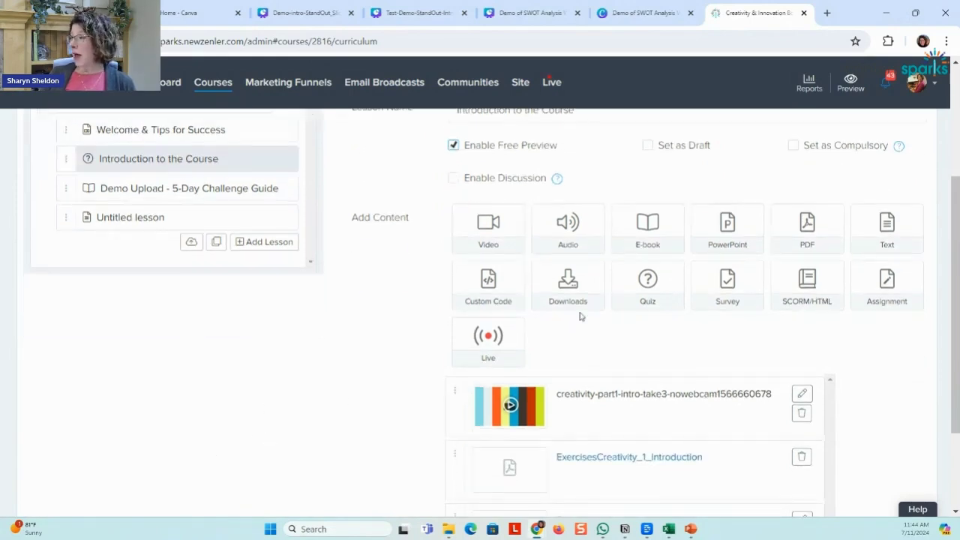